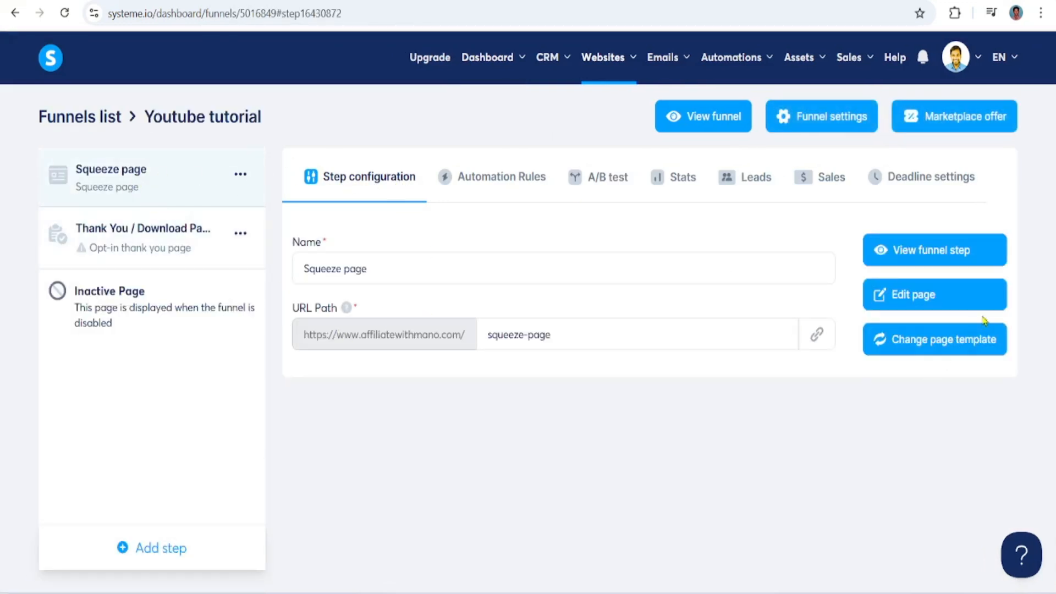
Preview the published squeeze page and return to the funnel's step configuration
{"action": "left_click", "coordinate": [927, 264]}
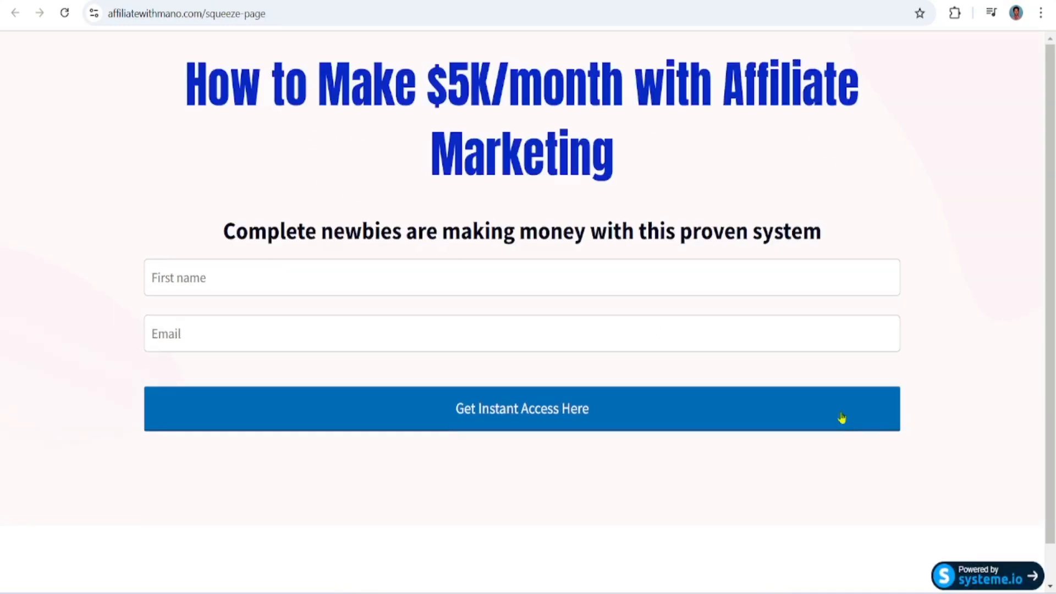
{"action": "key", "text": "ctrl+w"}
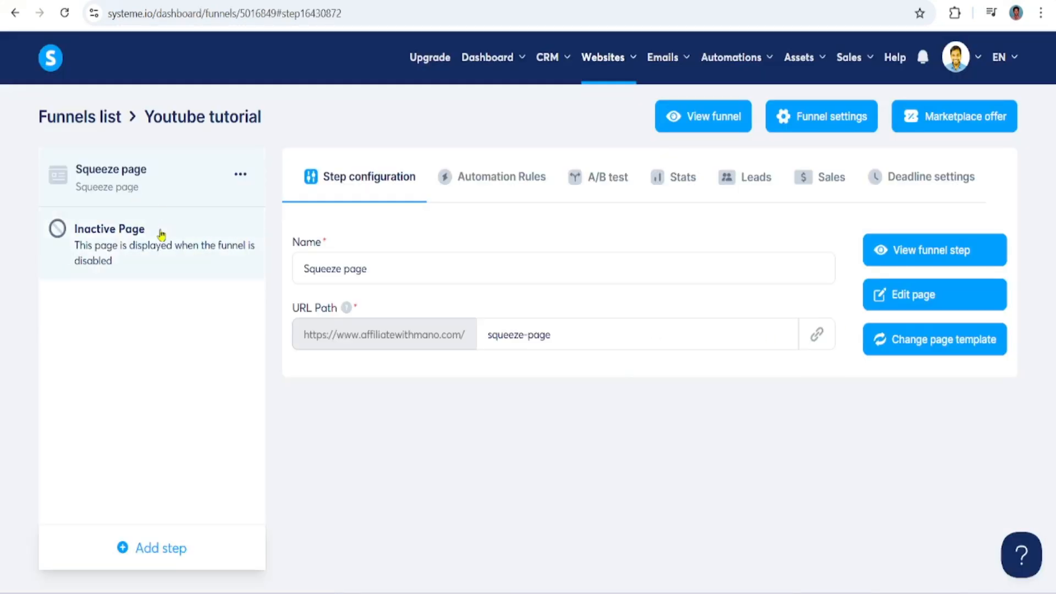
{"action": "left_click", "coordinate": [241, 176]}
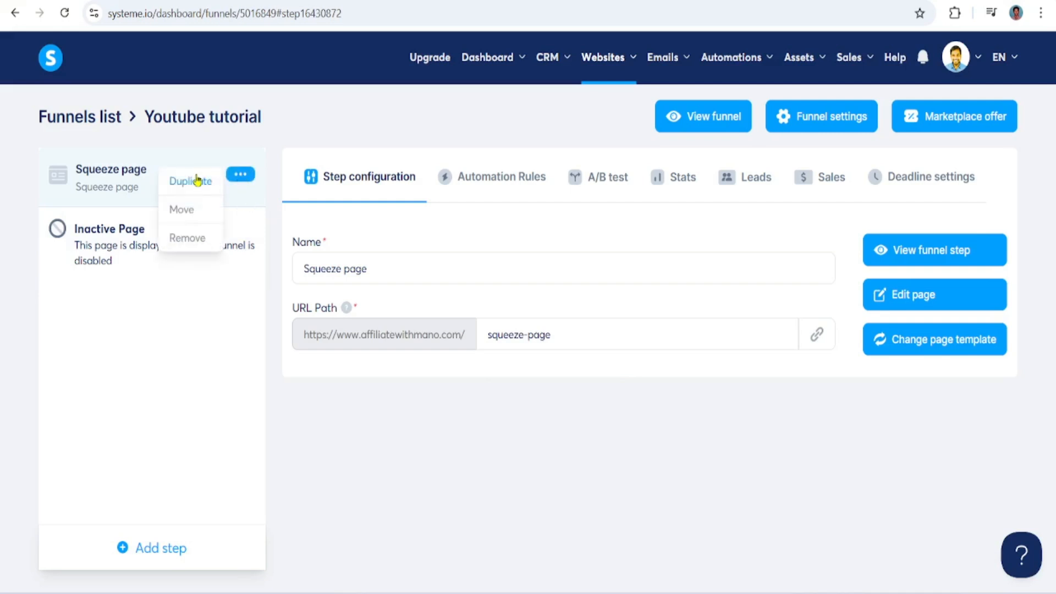
{"action": "left_click", "coordinate": [272, 349]}
Add a funnel step named "Bridge page" with the type Thank you page
{"action": "left_click", "coordinate": [154, 550]}
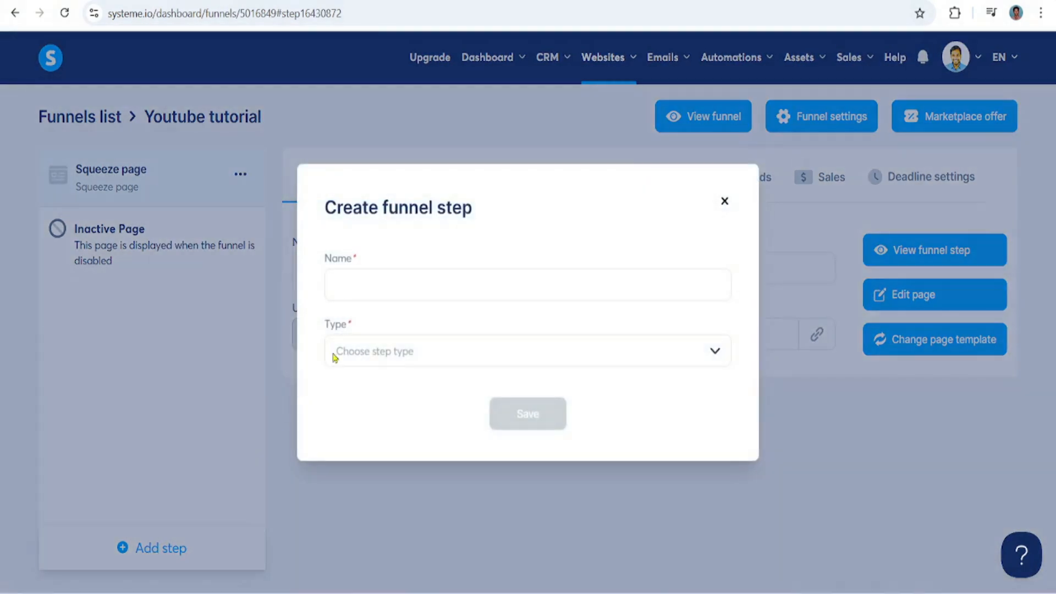
{"action": "left_click", "coordinate": [381, 277]}
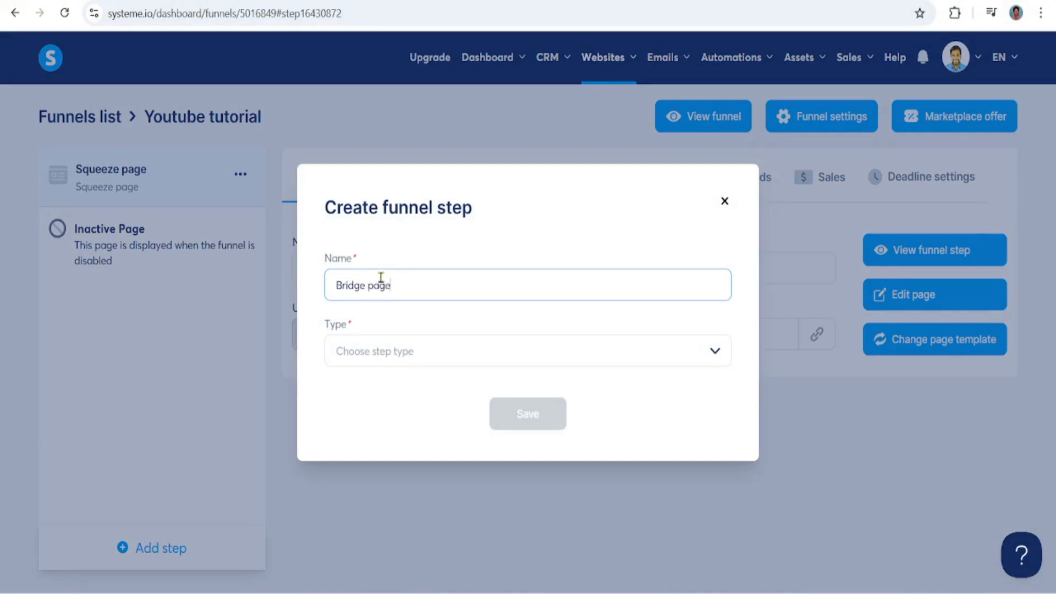
{"action": "left_click", "coordinate": [691, 359]}
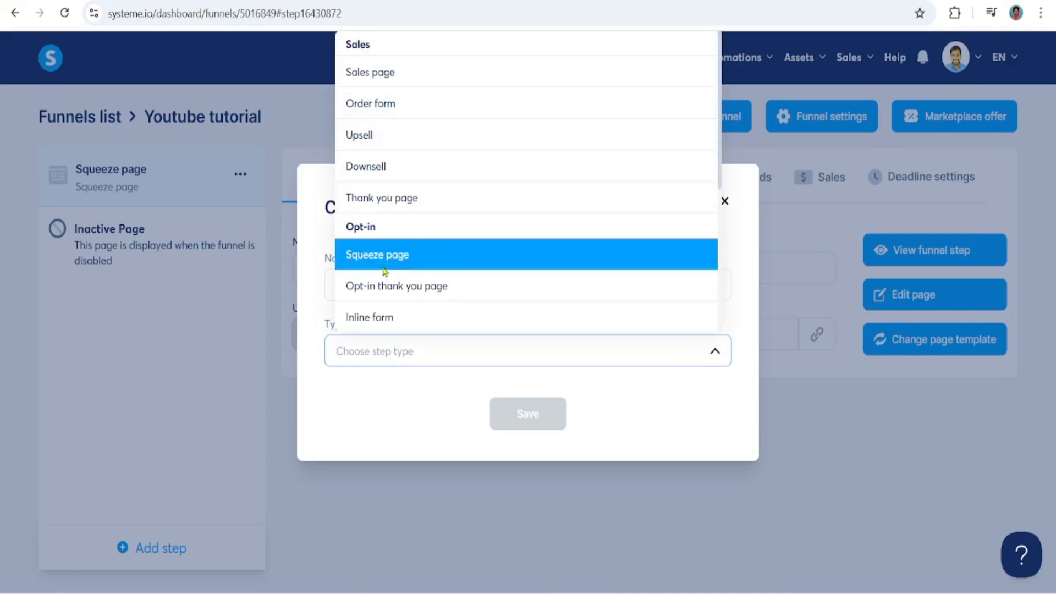
{"action": "left_click", "coordinate": [401, 200]}
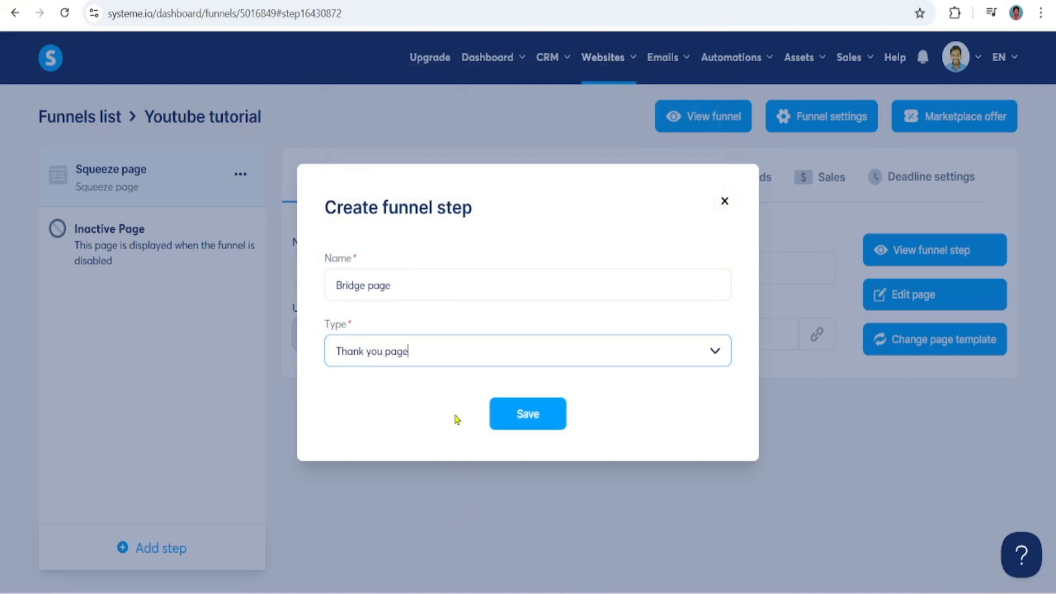
{"action": "left_click", "coordinate": [506, 426]}
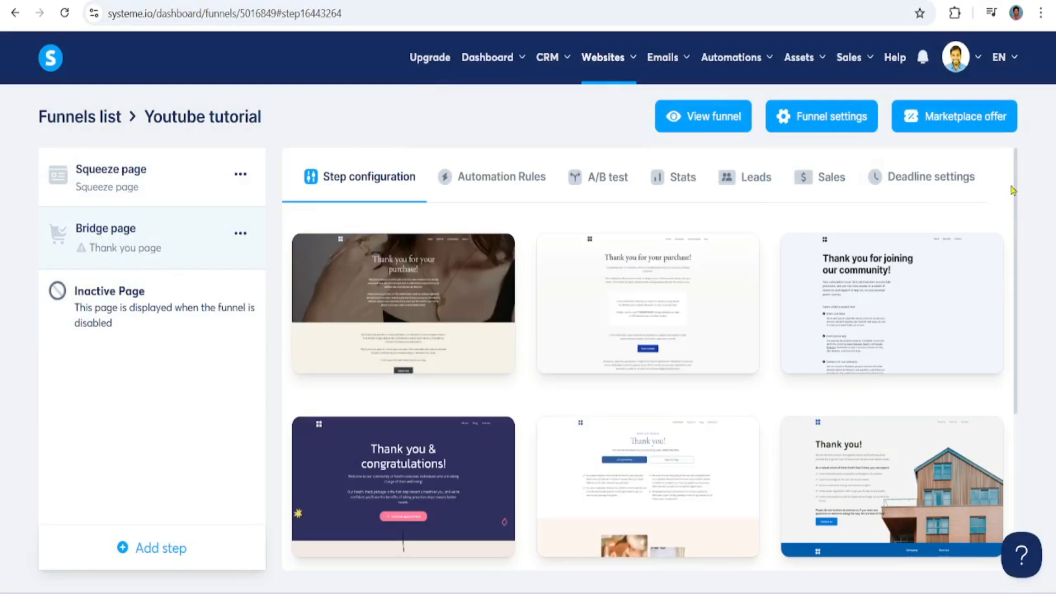
Browse the thank you templates, preview the blue "Thank you!" video template with VIP access, and select it for the bridge page
{"action": "scroll", "coordinate": [1018, 190], "scroll_direction": "down", "scroll_amount": 5}
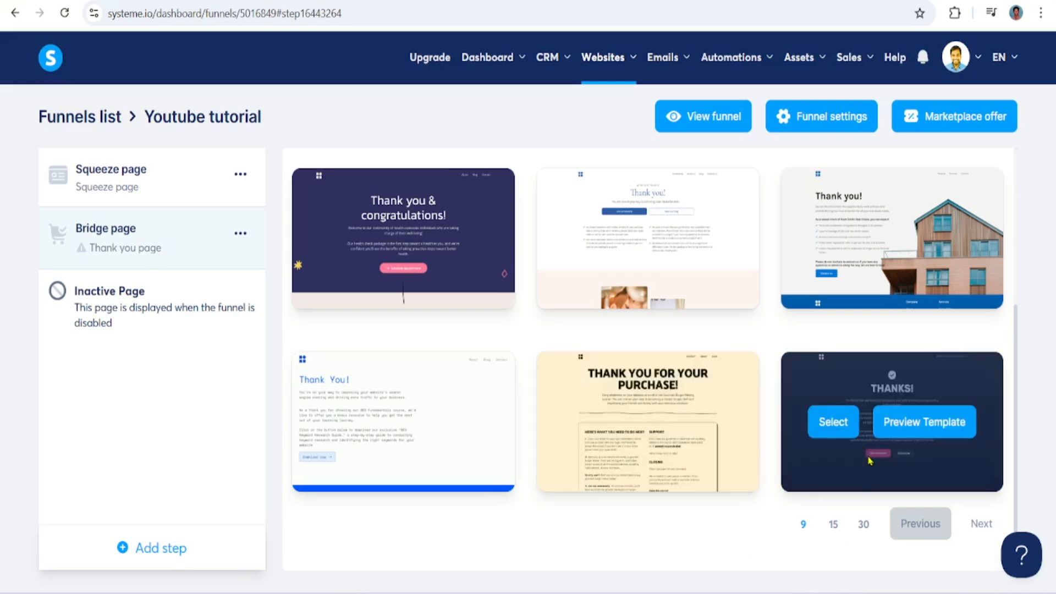
{"action": "scroll", "coordinate": [1017, 235], "scroll_direction": "up", "scroll_amount": 3}
{"action": "left_click_drag", "start_coordinate": [1016, 235], "coordinate": [1028, 415]}
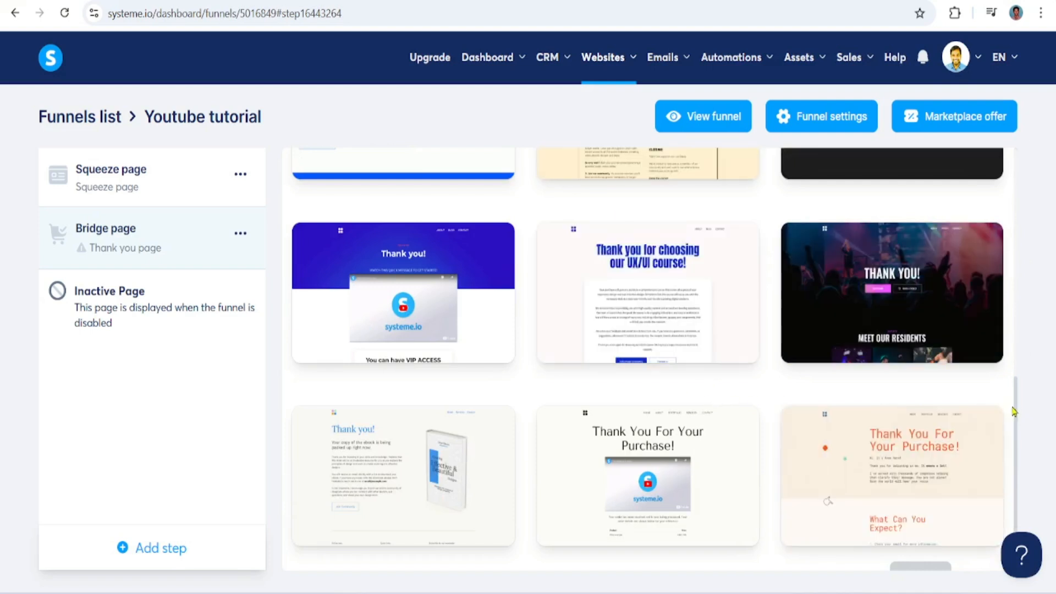
{"action": "mouse_move", "coordinate": [1017, 421]}
{"action": "left_mouse_down"}
{"action": "mouse_move", "coordinate": [1019, 434]}
{"action": "mouse_move", "coordinate": [1019, 258]}
{"action": "mouse_move", "coordinate": [1023, 449]}
{"action": "mouse_move", "coordinate": [1024, 420]}
{"action": "left_mouse_up"}
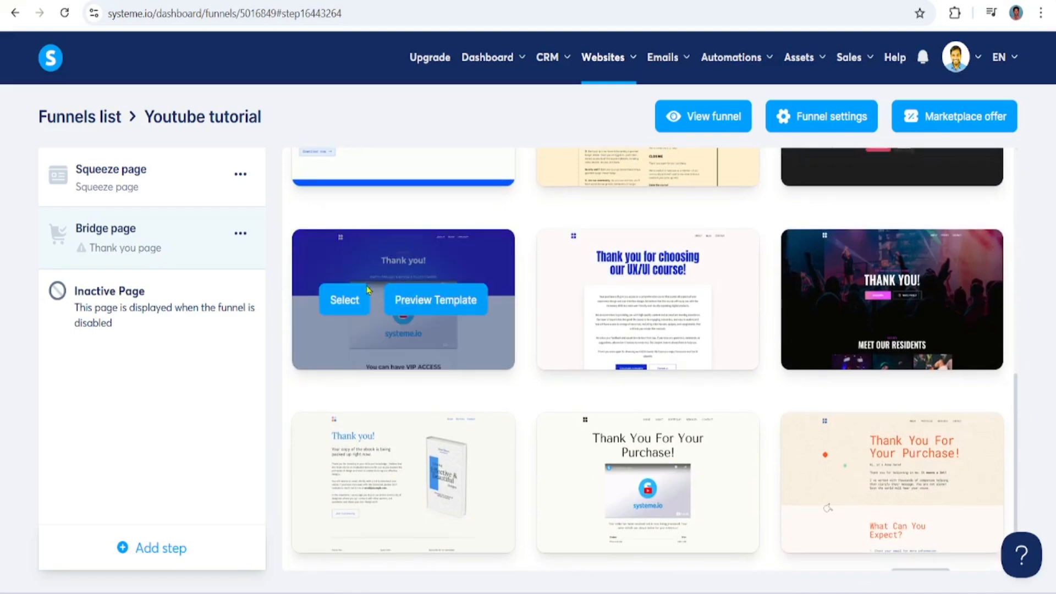
{"action": "left_click", "coordinate": [441, 302]}
{"action": "left_click_drag", "start_coordinate": [1055, 92], "coordinate": [1055, 114]}
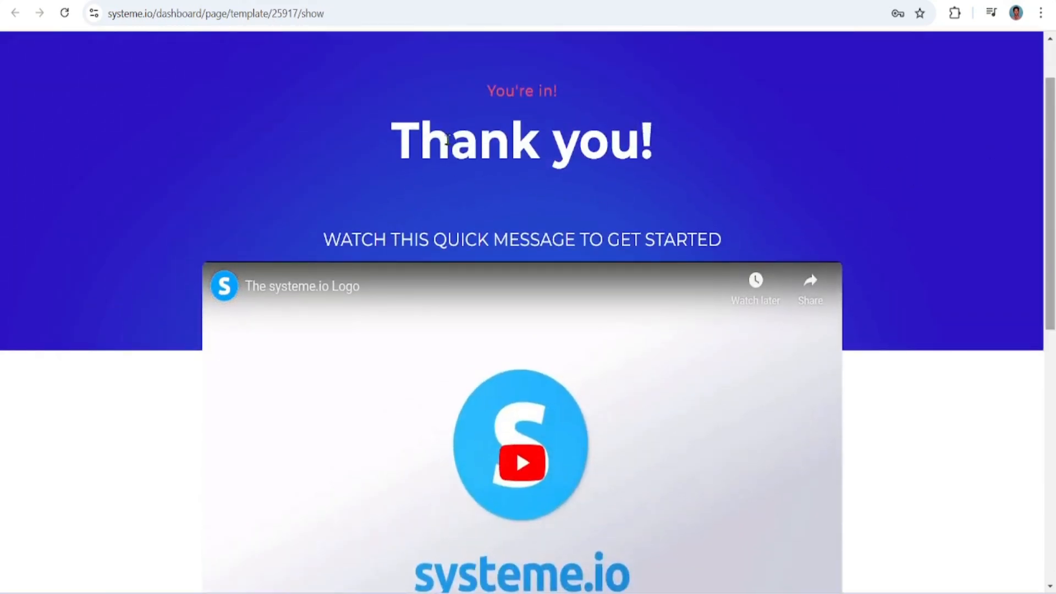
{"action": "key", "text": "ctrl+w"}
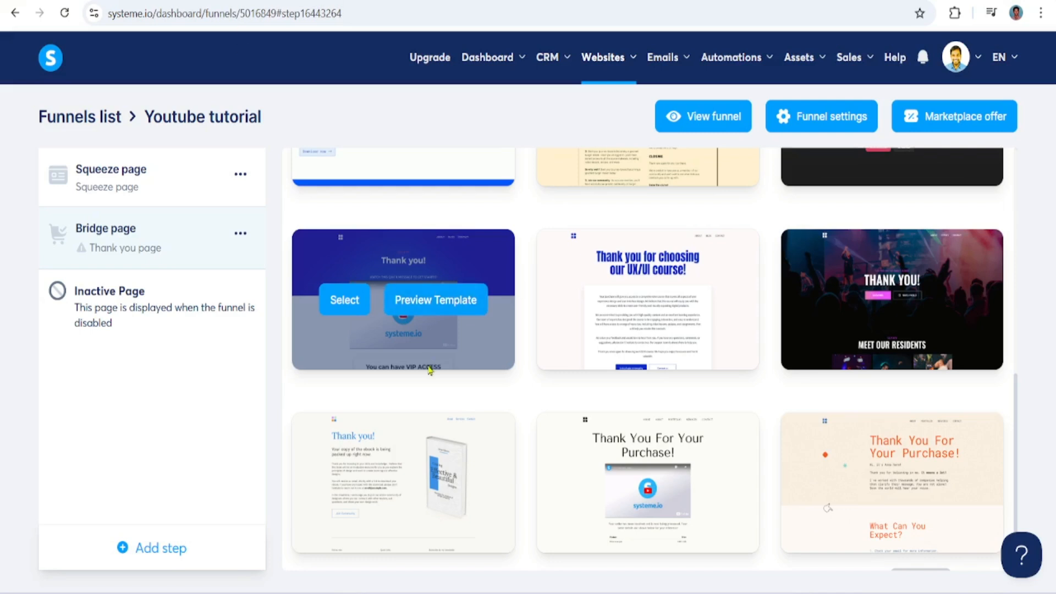
{"action": "left_click", "coordinate": [336, 300]}
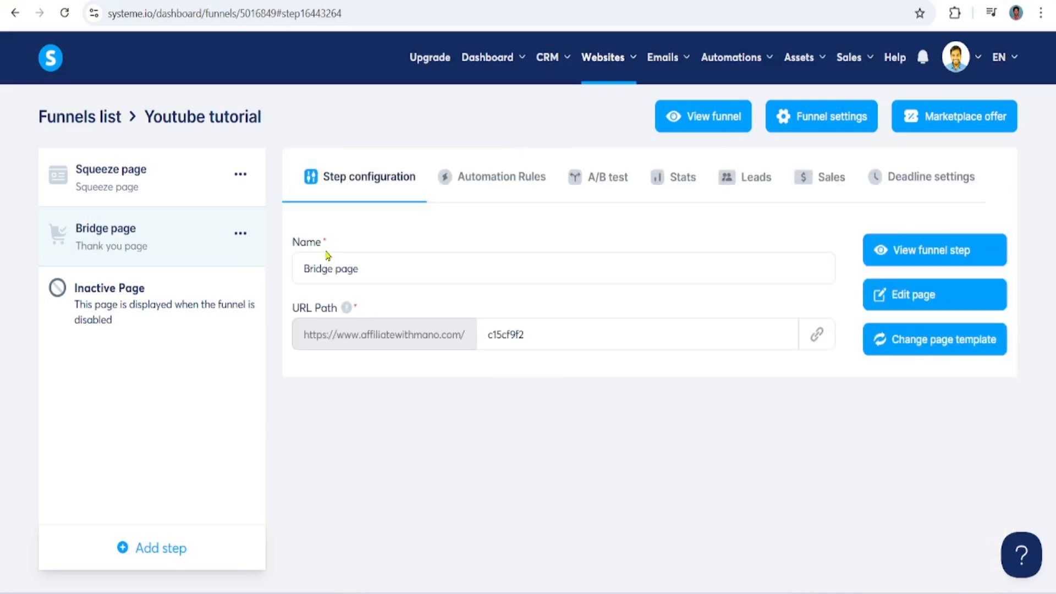
Set the bridge page's URL path to "bridge"
{"action": "double_click", "coordinate": [553, 338]}
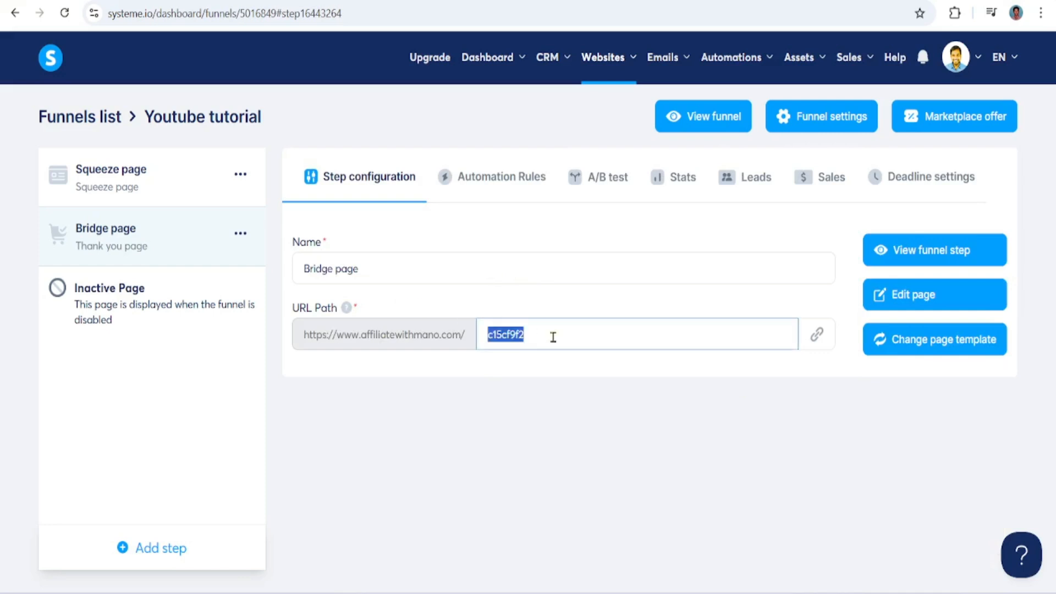
{"action": "type", "text": "bri"}
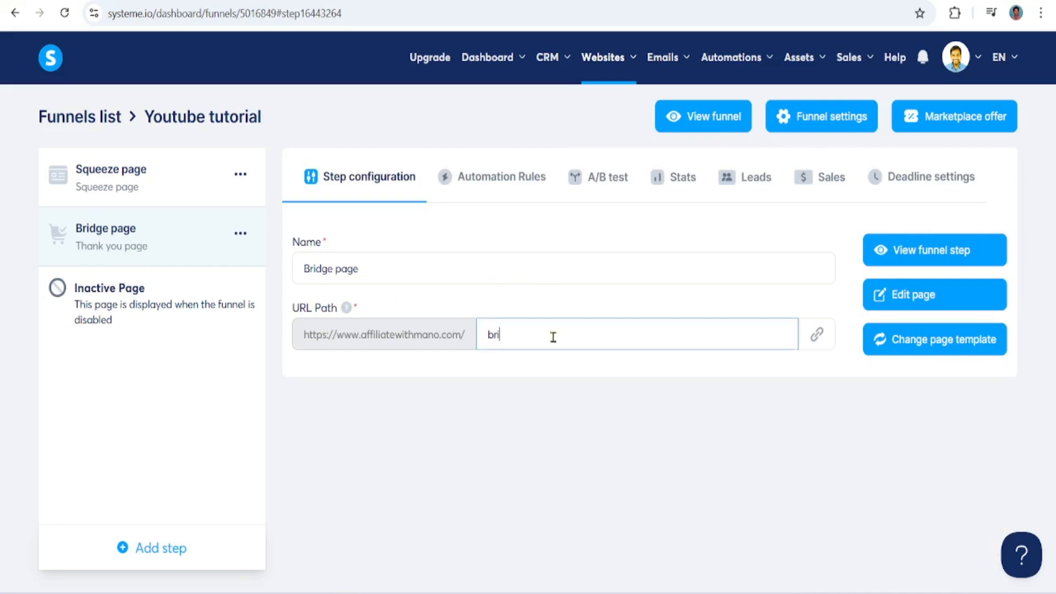
{"action": "type", "text": "dge-page"}
Open the bridge page for editing and delete the navigation row above the "You're in!" text
{"action": "left_click", "coordinate": [901, 297]}
{"action": "mouse_move", "coordinate": [1052, 165]}
{"action": "left_mouse_down"}
{"action": "mouse_move", "coordinate": [1053, 437]}
{"action": "mouse_move", "coordinate": [1052, 163]}
{"action": "left_mouse_up"}
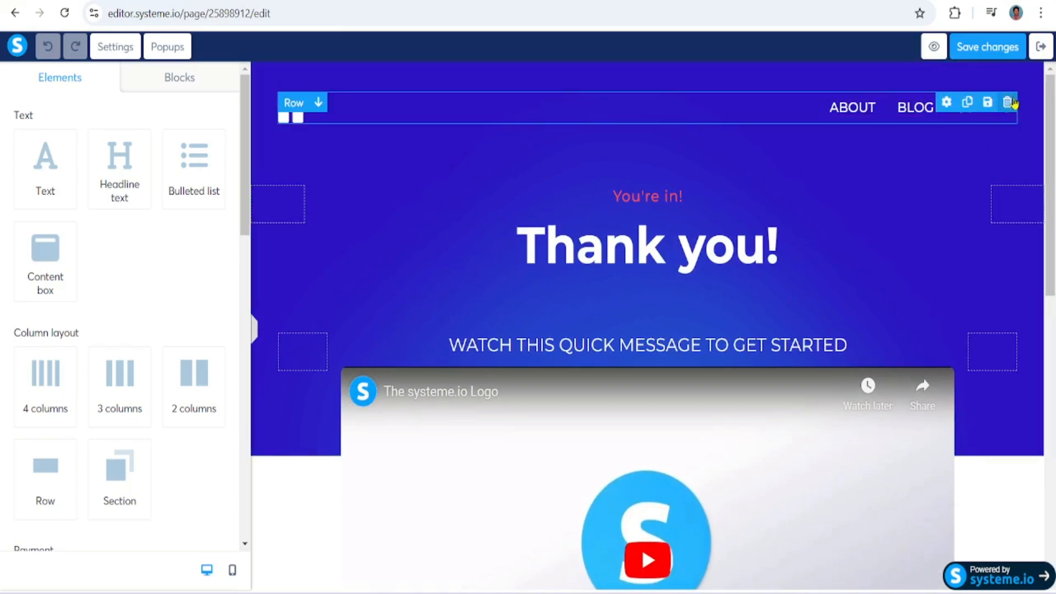
{"action": "left_click", "coordinate": [1011, 103]}
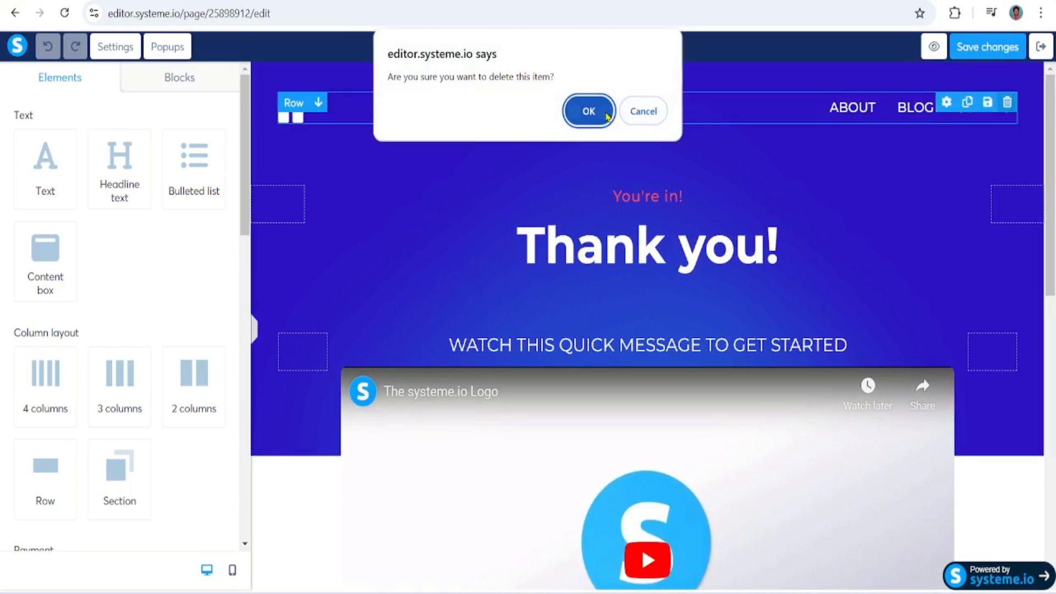
{"action": "left_click", "coordinate": [587, 111]}
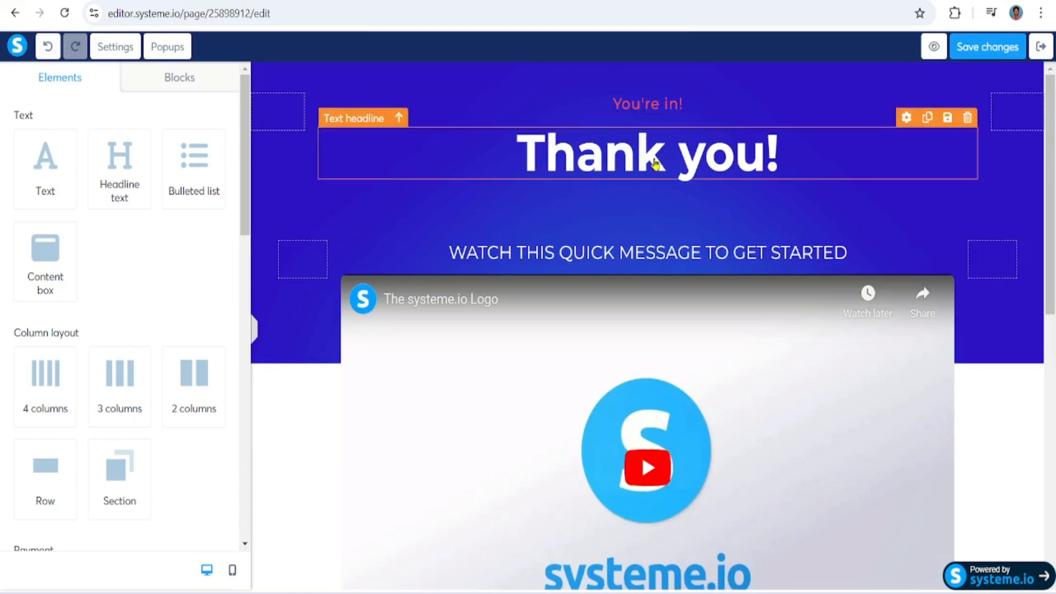
Change the "Thank you!" headline to "Thank you for providing the information"
{"action": "left_click", "coordinate": [808, 147]}
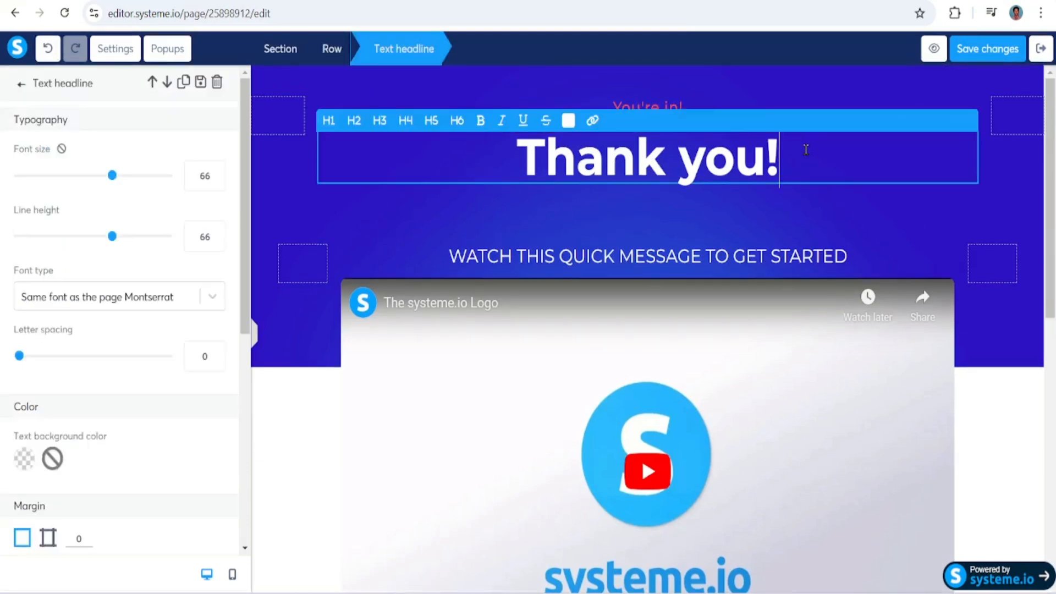
{"action": "key", "text": "BackSpace"}
{"action": "type", "text": "fo"}
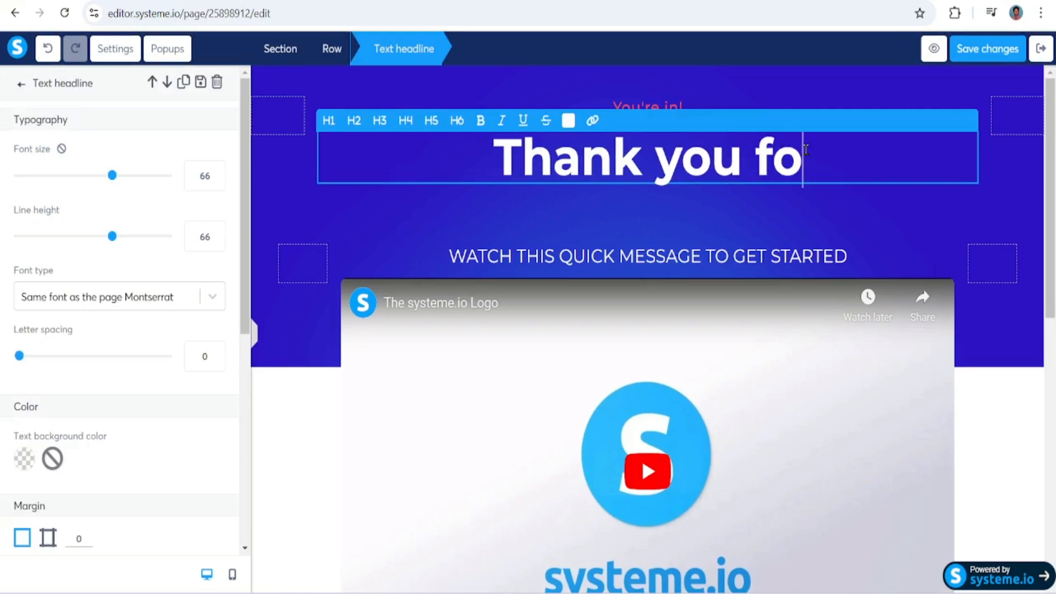
{"action": "type", "text": "r providing in"}
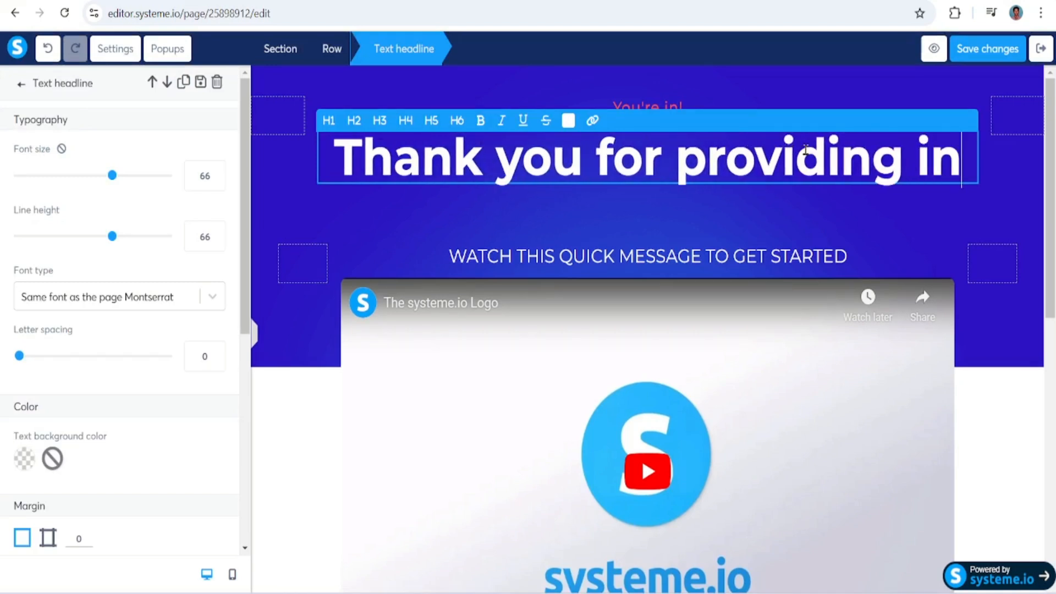
{"action": "key", "text": "BackSpace"}
{"action": "key", "text": "BackSpace"}
{"action": "type", "text": "the "}
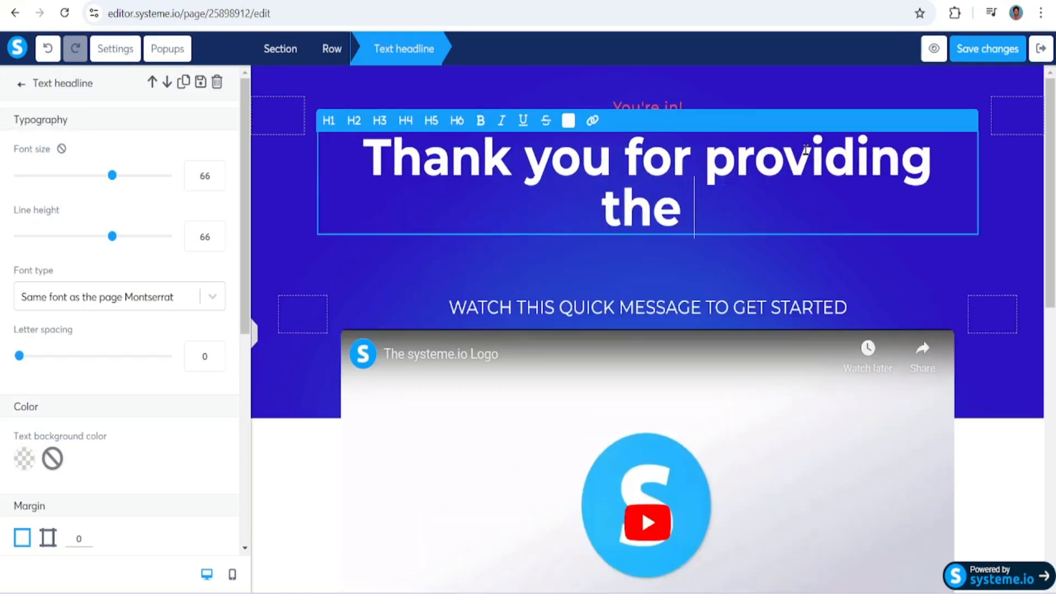
{"action": "type", "text": "information"}
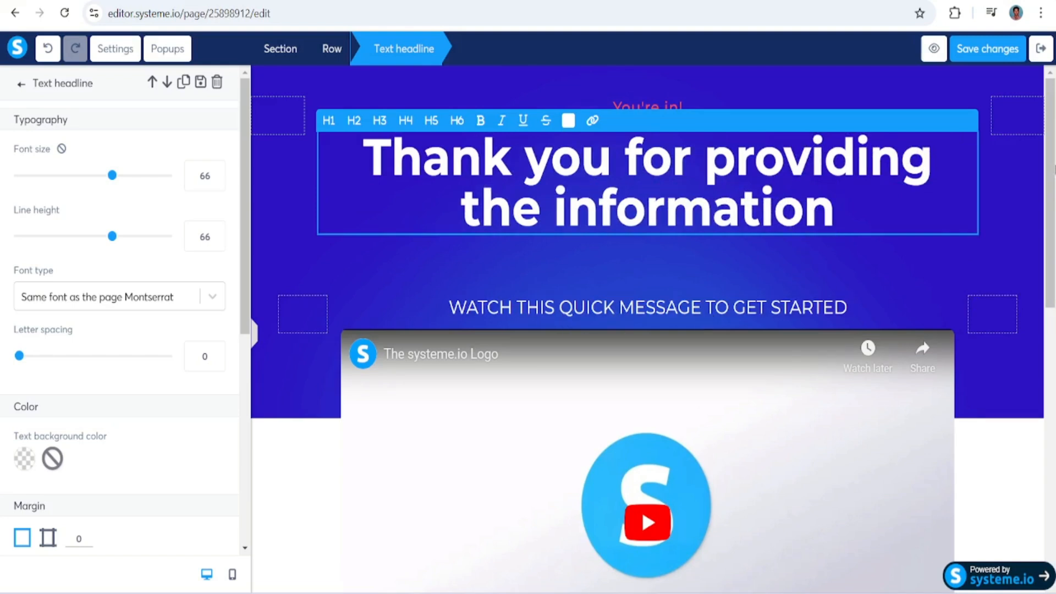
{"action": "left_click", "coordinate": [1053, 152]}
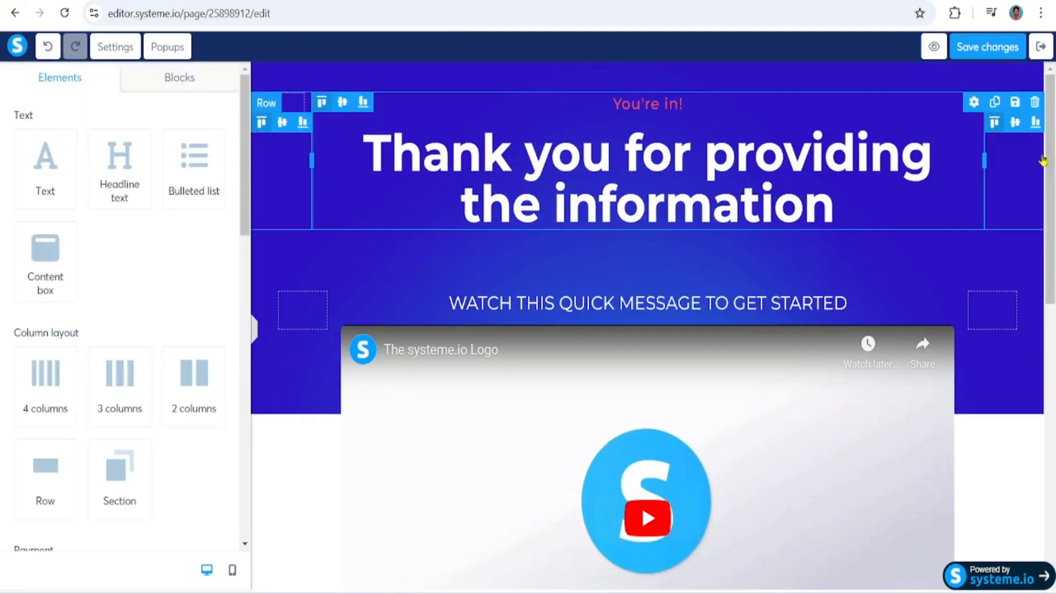
Delete the "You can have VIP ACCESS" headline and the "for FREE when you test out our product today!" text below the video
{"action": "left_click_drag", "start_coordinate": [1054, 151], "coordinate": [1054, 363]}
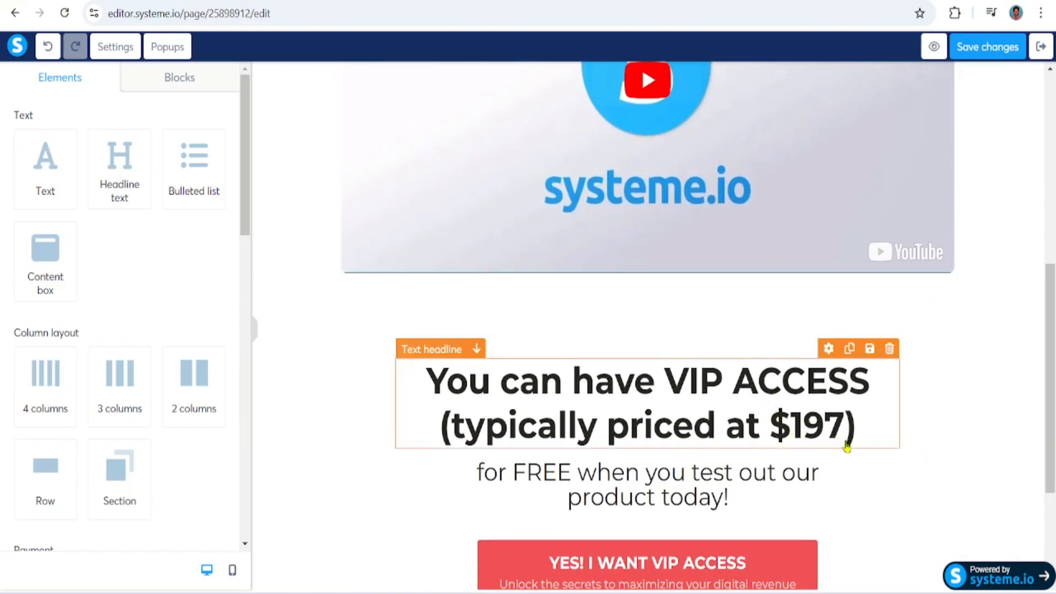
{"action": "left_click", "coordinate": [891, 349]}
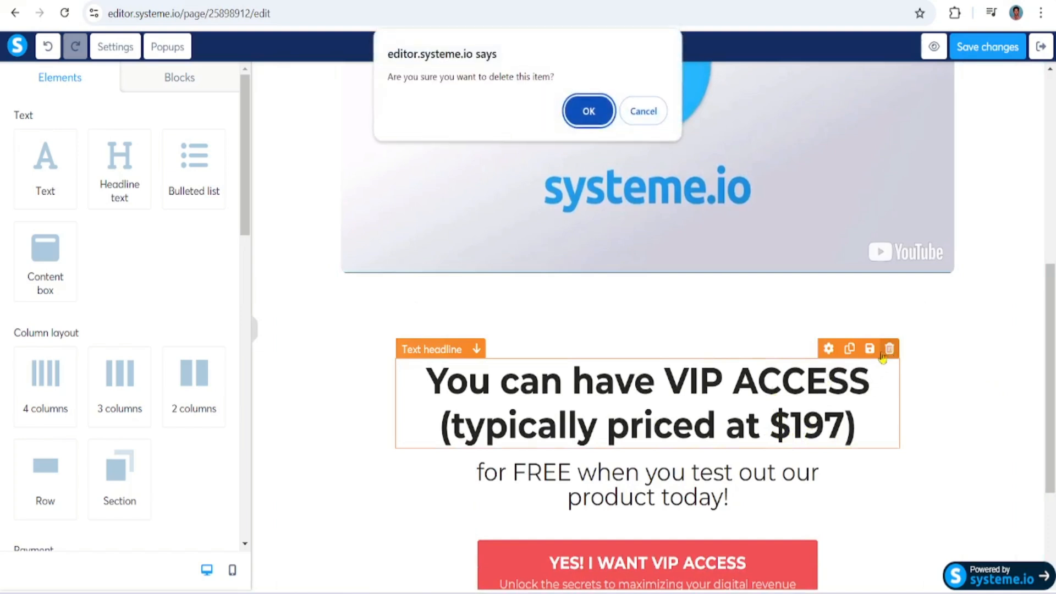
{"action": "key", "text": "Return"}
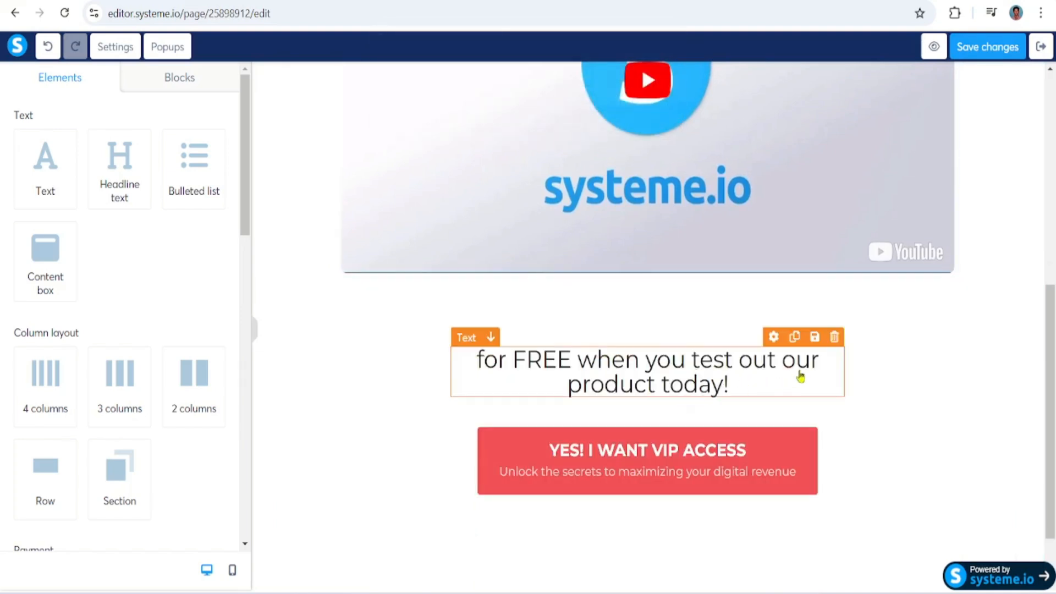
{"action": "left_click", "coordinate": [835, 338]}
{"action": "left_click", "coordinate": [587, 111]}
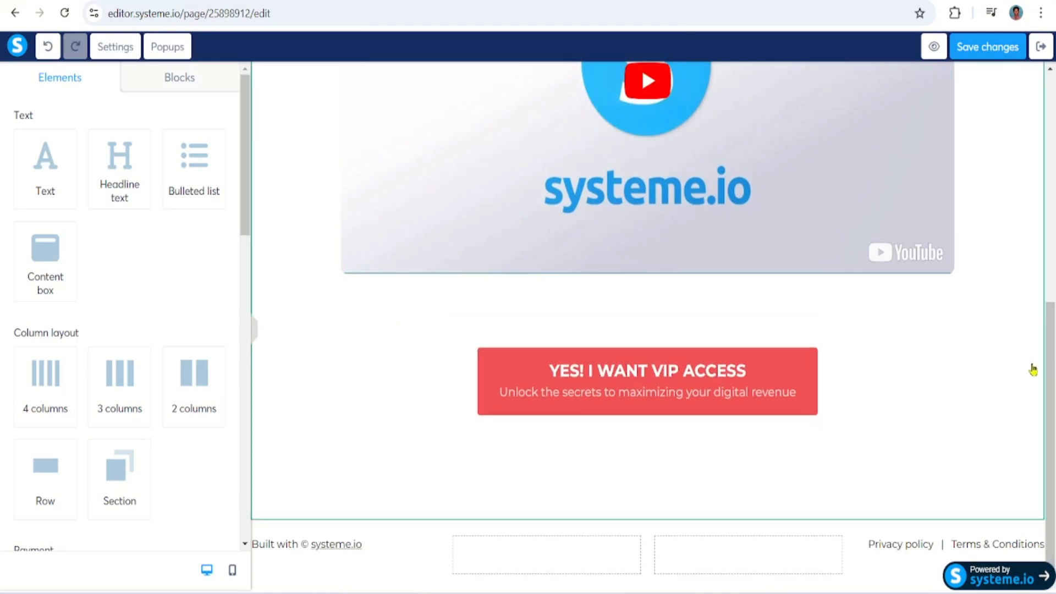
Examine the video element's settings, including its video type choices, URL, playback, margin and visibility options
{"action": "left_click_drag", "start_coordinate": [1051, 352], "coordinate": [1054, 203]}
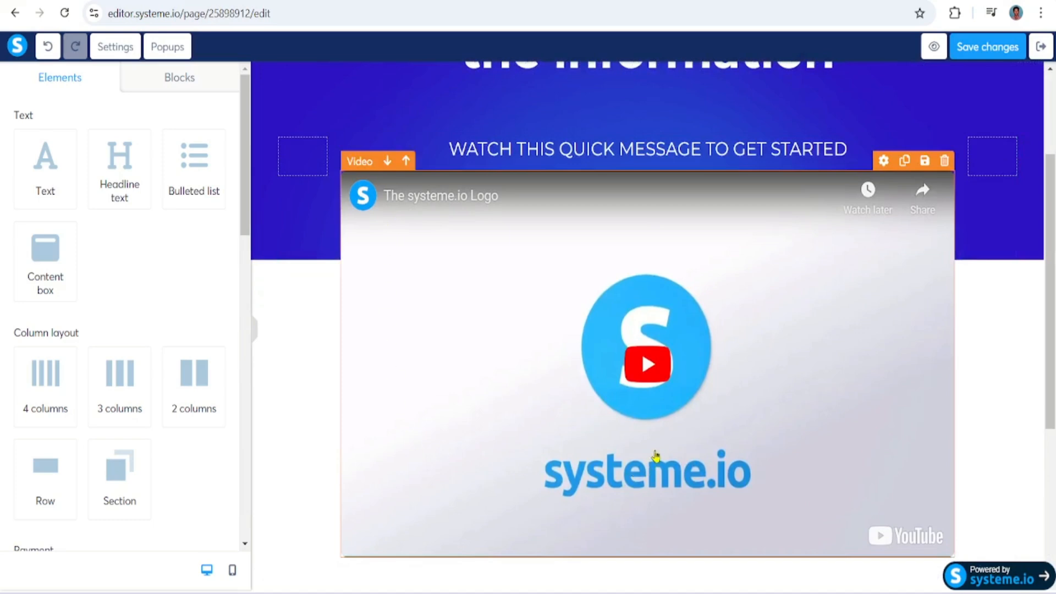
{"action": "left_click", "coordinate": [494, 301]}
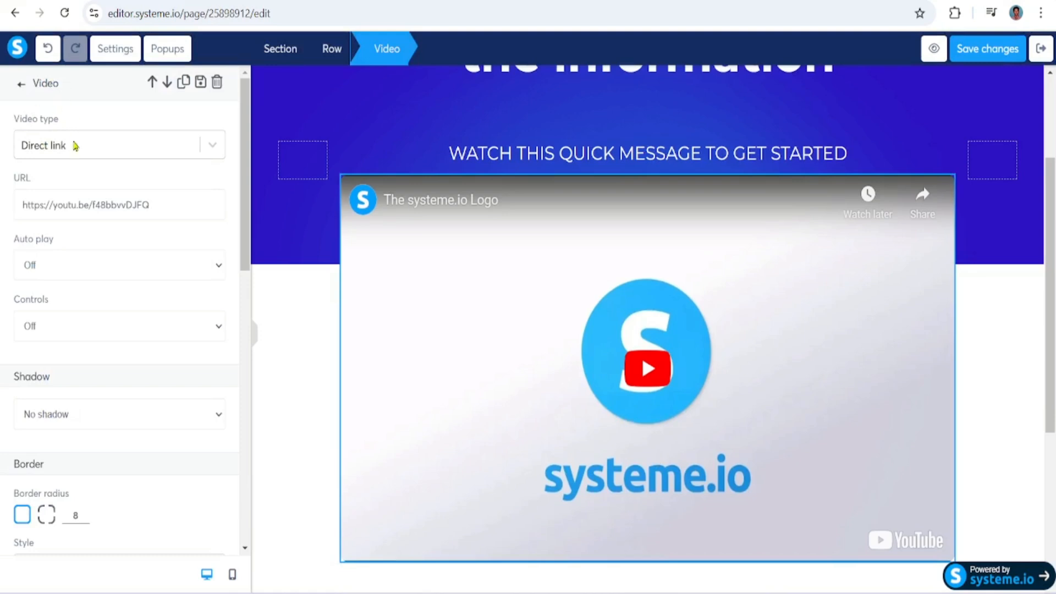
{"action": "left_click", "coordinate": [214, 146]}
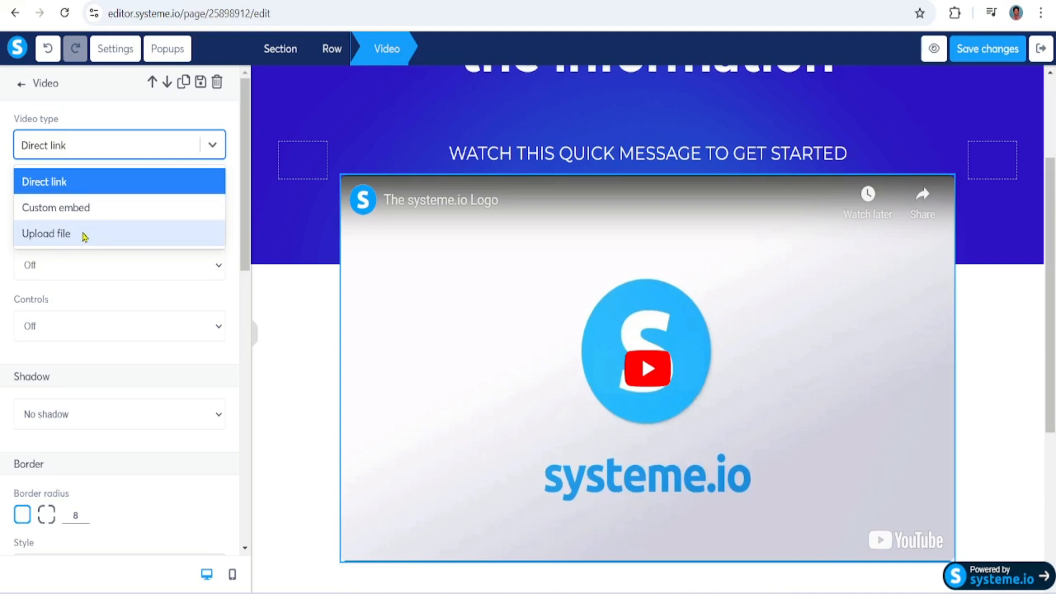
{"action": "scroll", "coordinate": [106, 126], "scroll_direction": "down", "scroll_amount": 2}
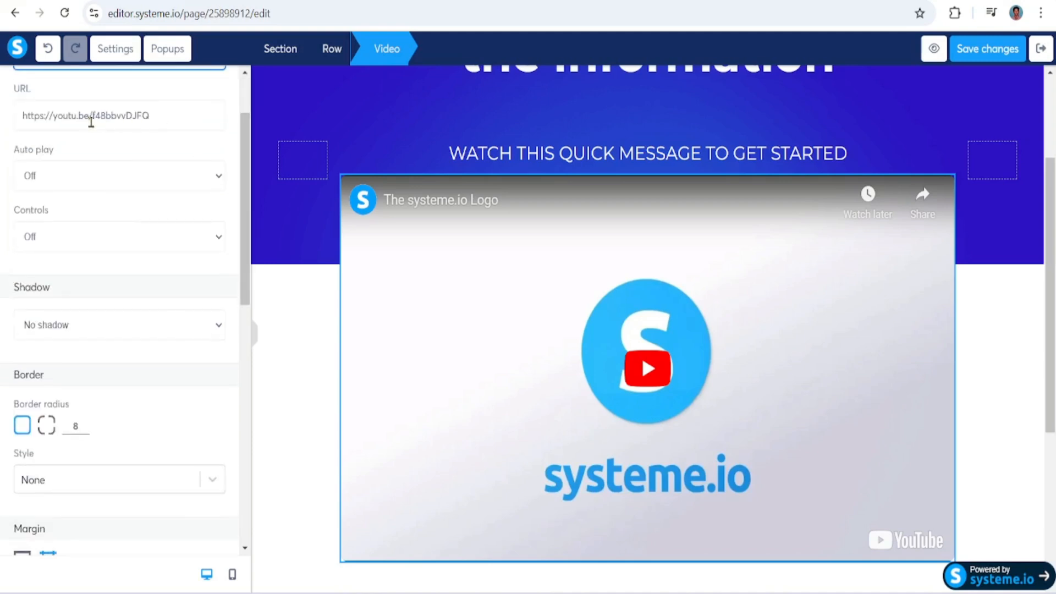
{"action": "left_click_drag", "start_coordinate": [247, 195], "coordinate": [260, 460]}
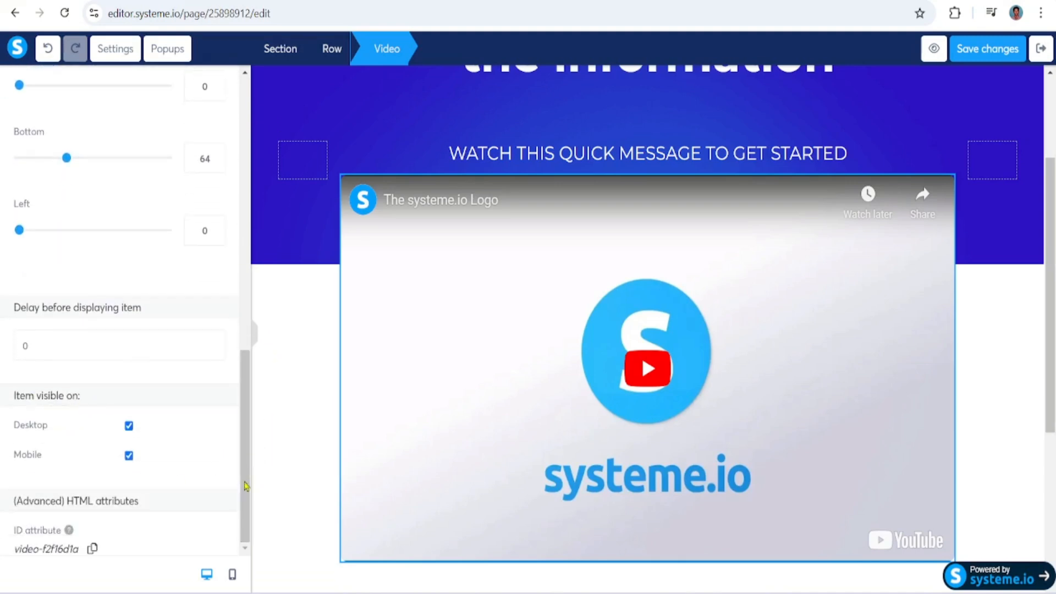
{"action": "left_click_drag", "start_coordinate": [246, 488], "coordinate": [248, 173]}
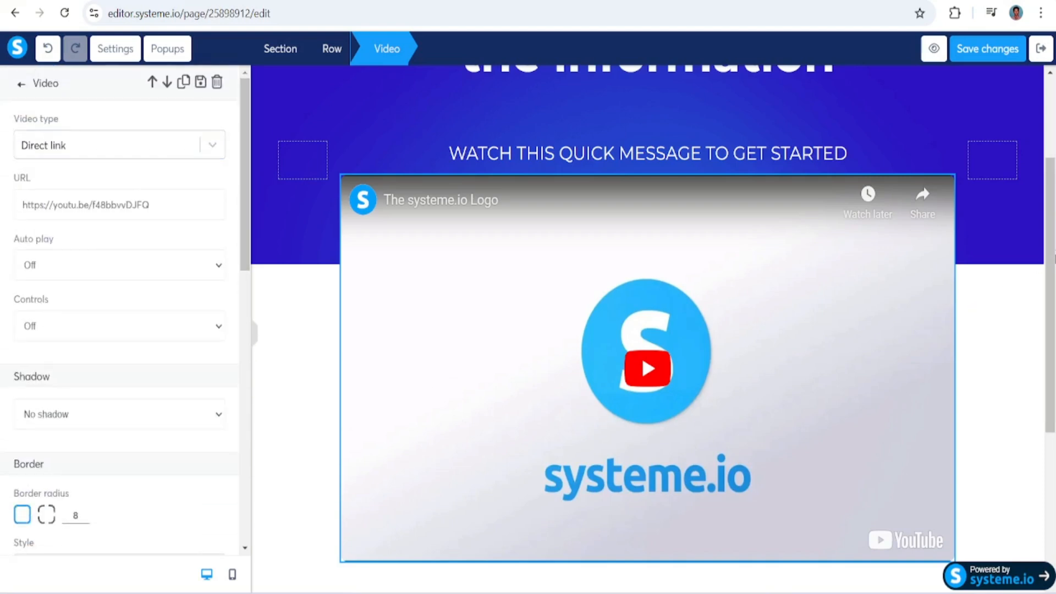
Set the width of the "YES! I WANT VIP ACCESS" button below the video to Fill width
{"action": "left_click_drag", "start_coordinate": [1053, 253], "coordinate": [1052, 282]}
{"action": "scroll", "coordinate": [647, 303], "scroll_direction": "down", "scroll_amount": 2}
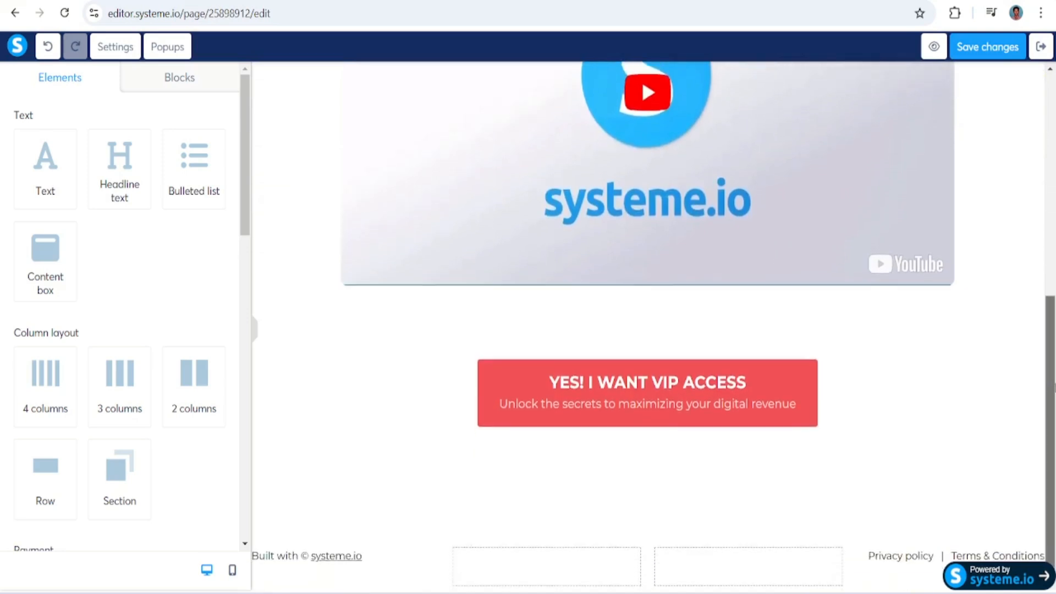
{"action": "left_click", "coordinate": [647, 386]}
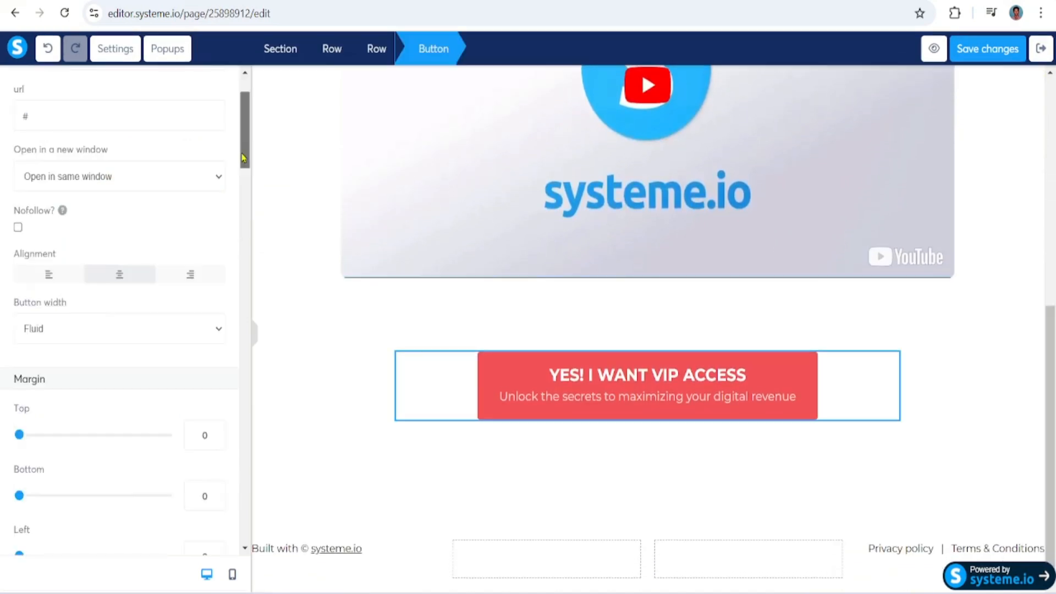
{"action": "left_click", "coordinate": [218, 333]}
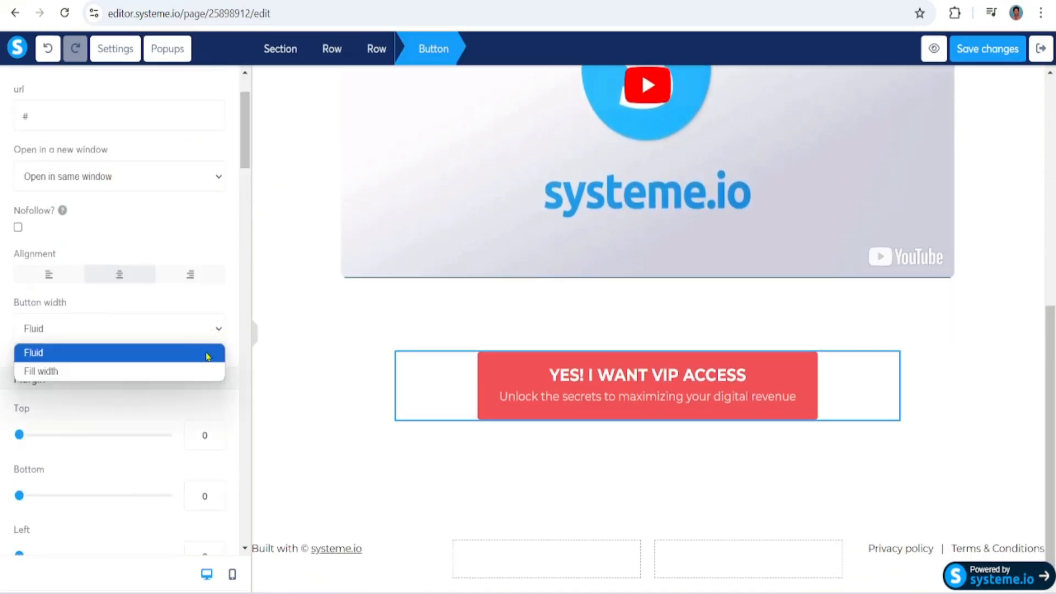
{"action": "left_click", "coordinate": [199, 377]}
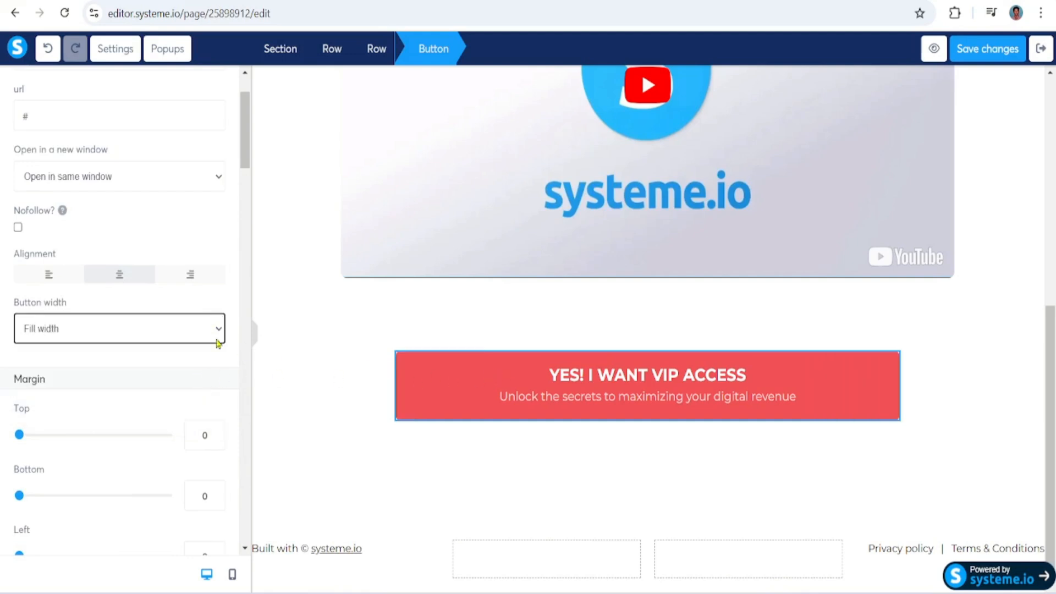
Change the VIP access button's background from red to a solid deep blue
{"action": "left_click_drag", "start_coordinate": [245, 154], "coordinate": [250, 340]}
{"action": "left_click", "coordinate": [24, 355]}
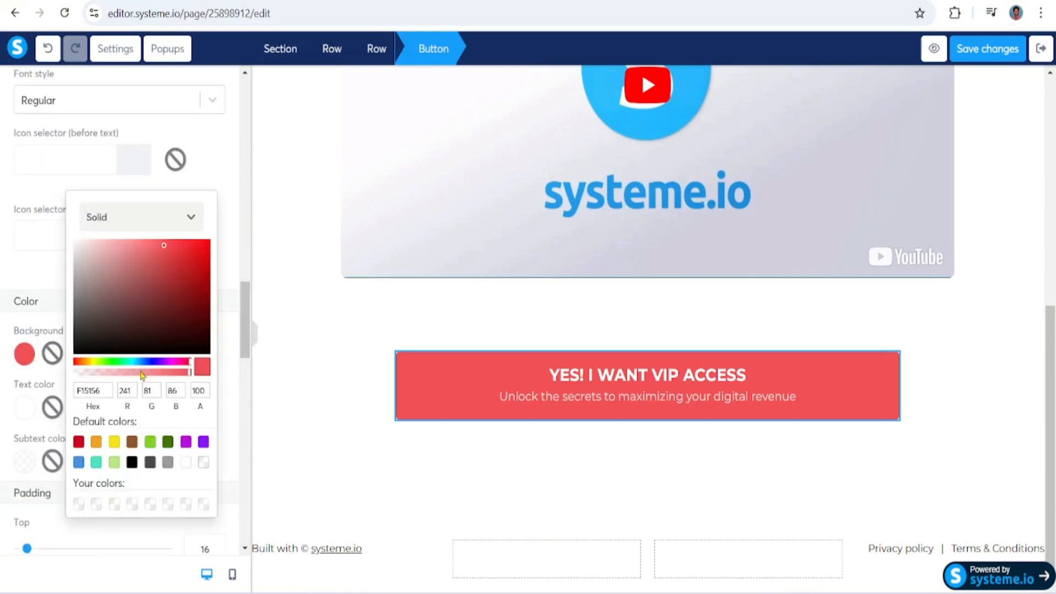
{"action": "left_click", "coordinate": [155, 362]}
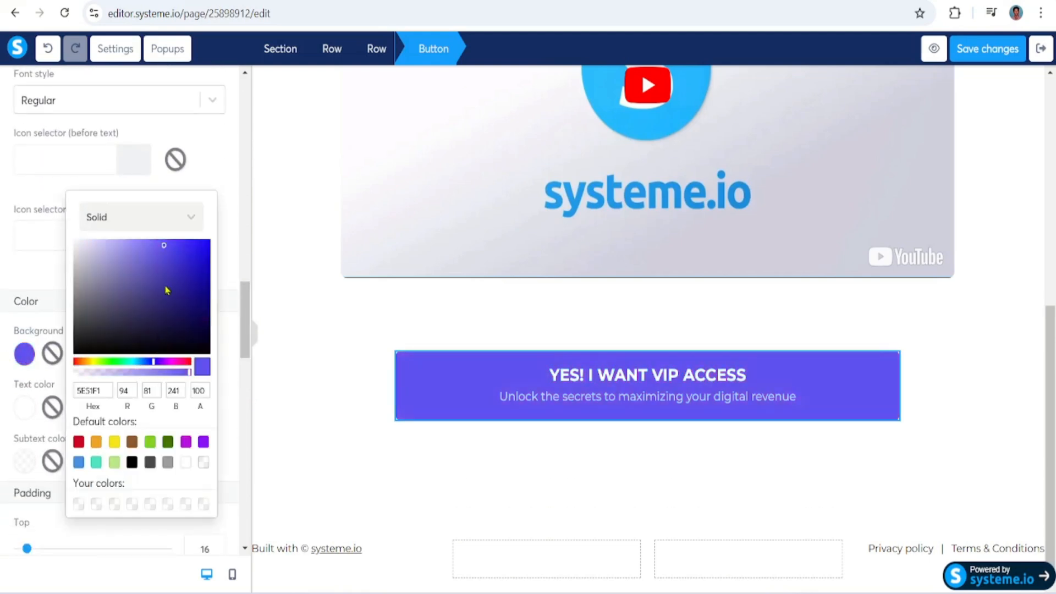
{"action": "left_click", "coordinate": [204, 269]}
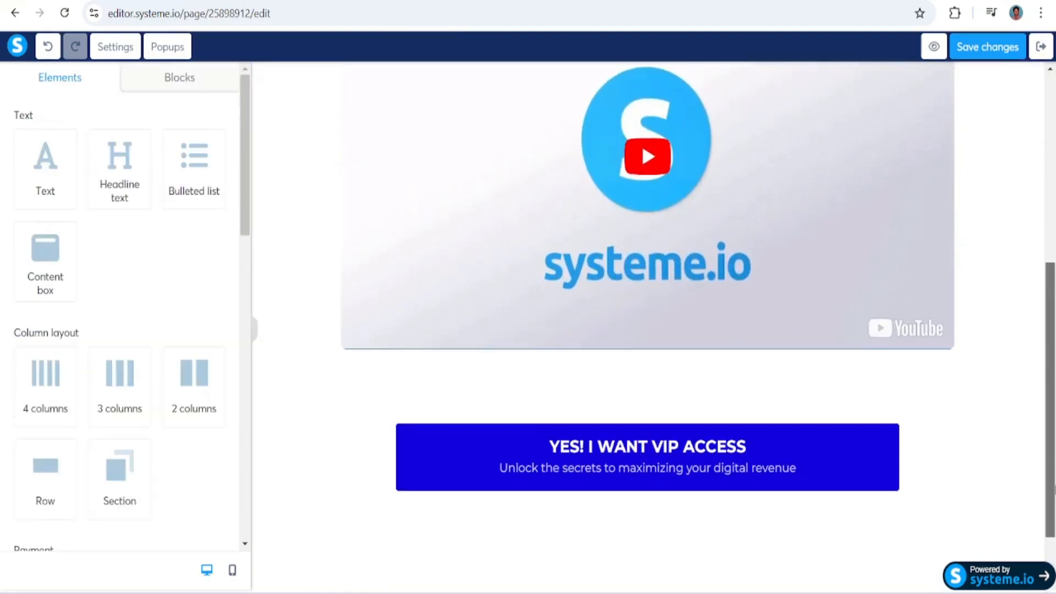
{"action": "left_click_drag", "start_coordinate": [1055, 508], "coordinate": [1055, 424]}
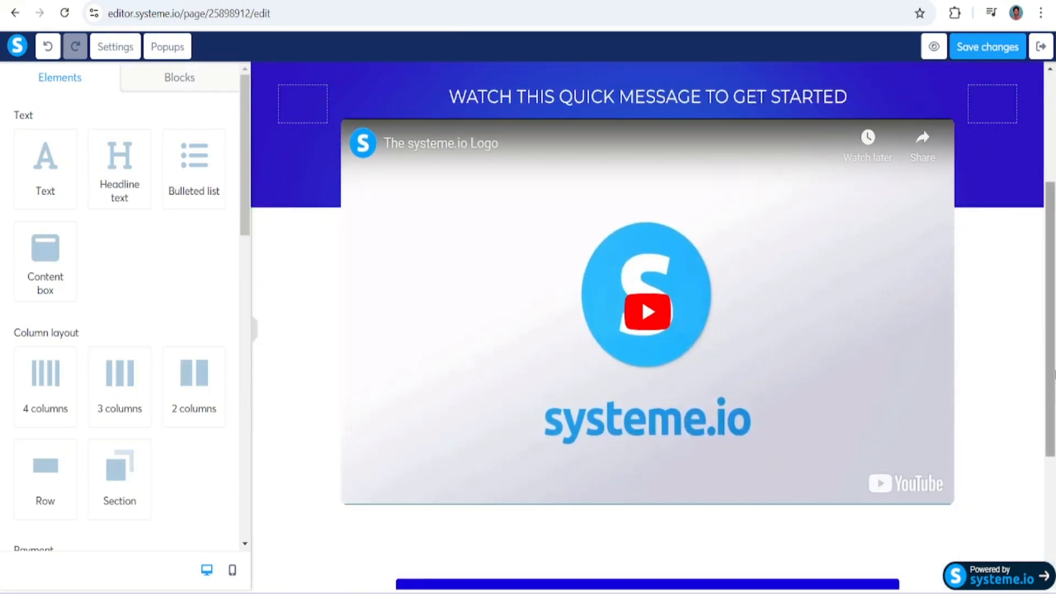
Delete the VIP access button's subtext "Unlock the secrets to maximizing your digital revenue" and save the page changes
{"action": "left_click_drag", "start_coordinate": [1055, 376], "coordinate": [1055, 432]}
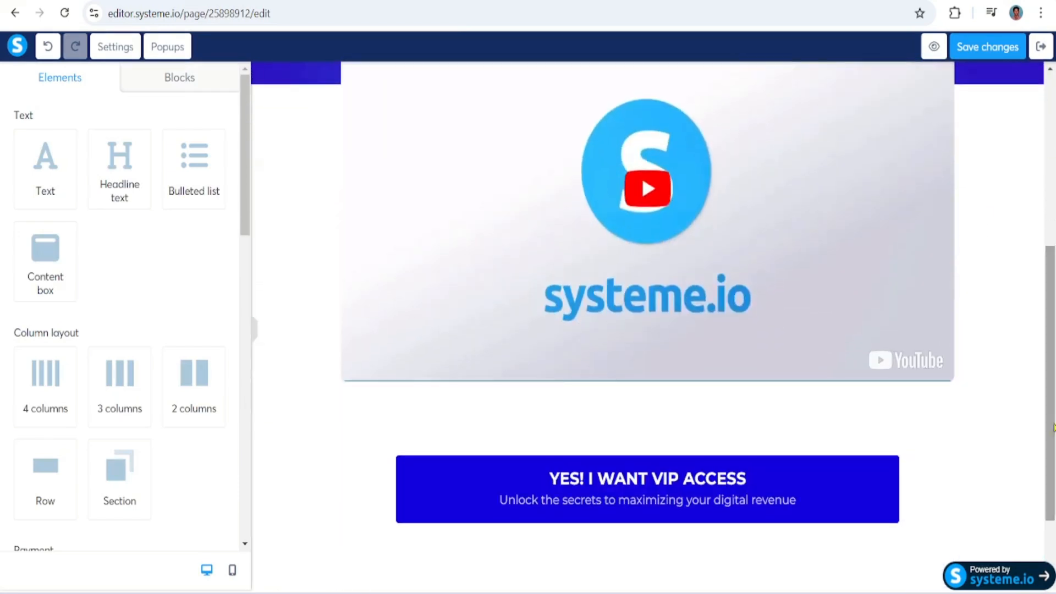
{"action": "left_click", "coordinate": [676, 482]}
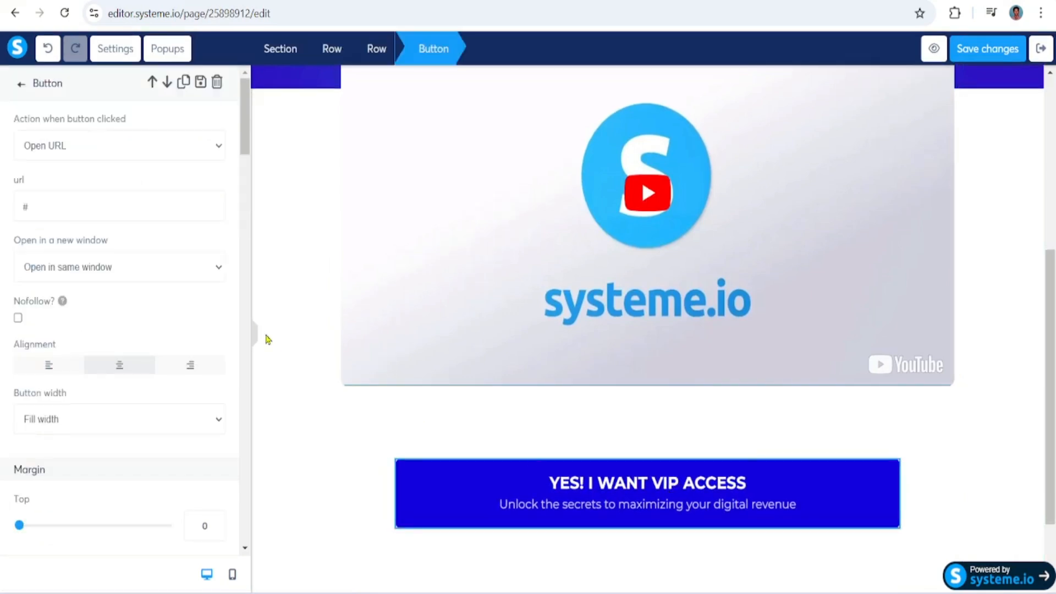
{"action": "left_click_drag", "start_coordinate": [248, 142], "coordinate": [248, 224]}
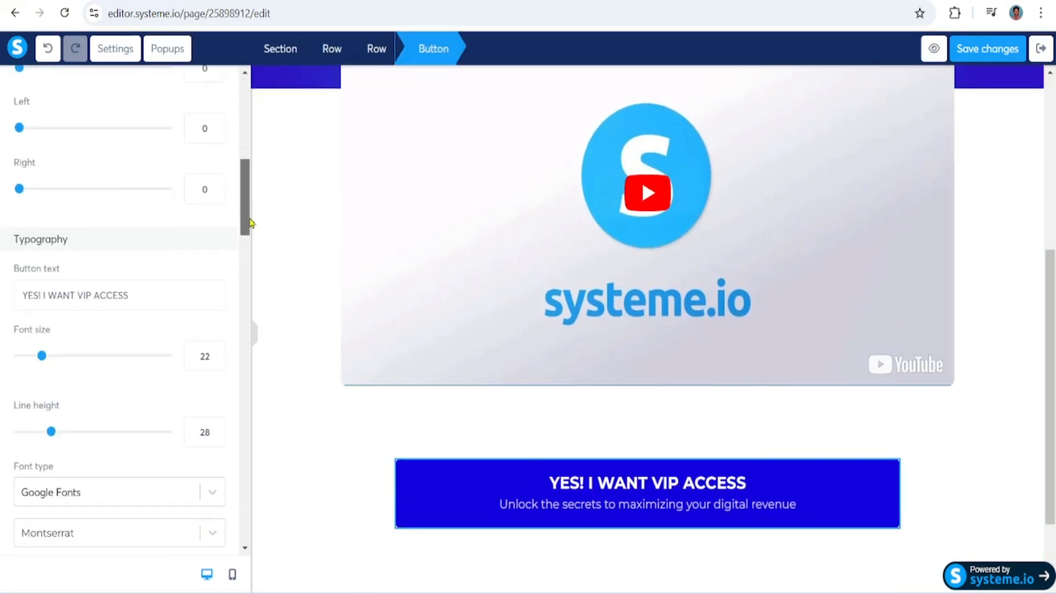
{"action": "triple_click", "coordinate": [173, 298]}
{"action": "scroll", "coordinate": [173, 298], "scroll_direction": "down", "scroll_amount": 5}
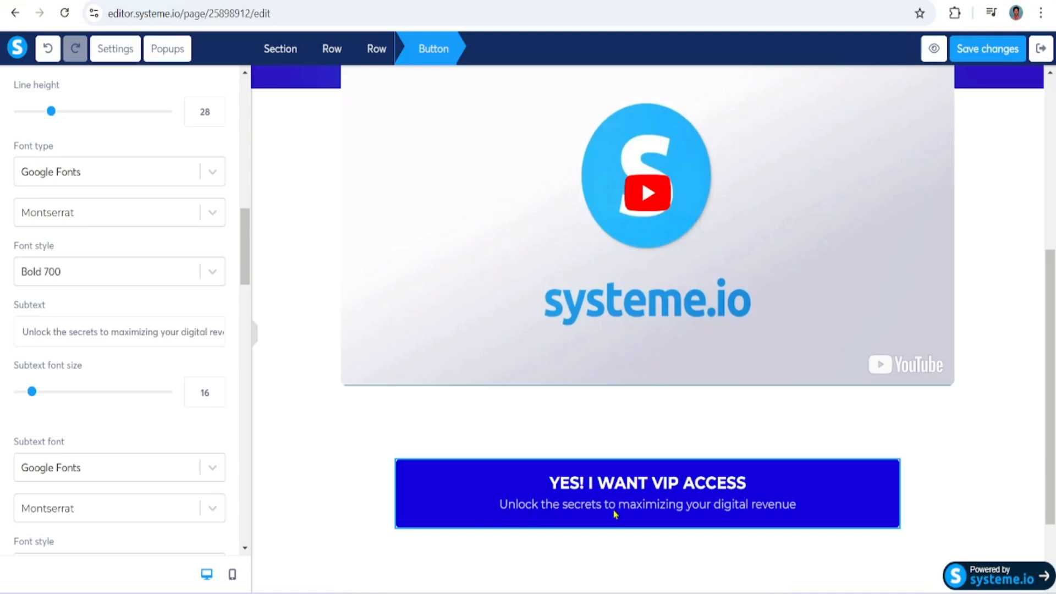
{"action": "triple_click", "coordinate": [202, 334]}
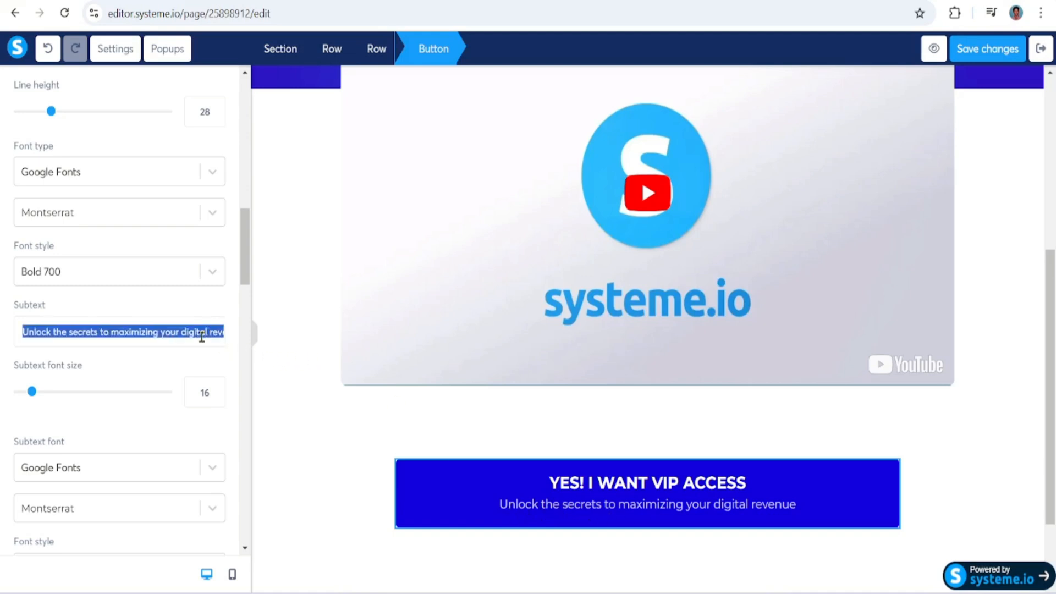
{"action": "key", "text": "BackSpace"}
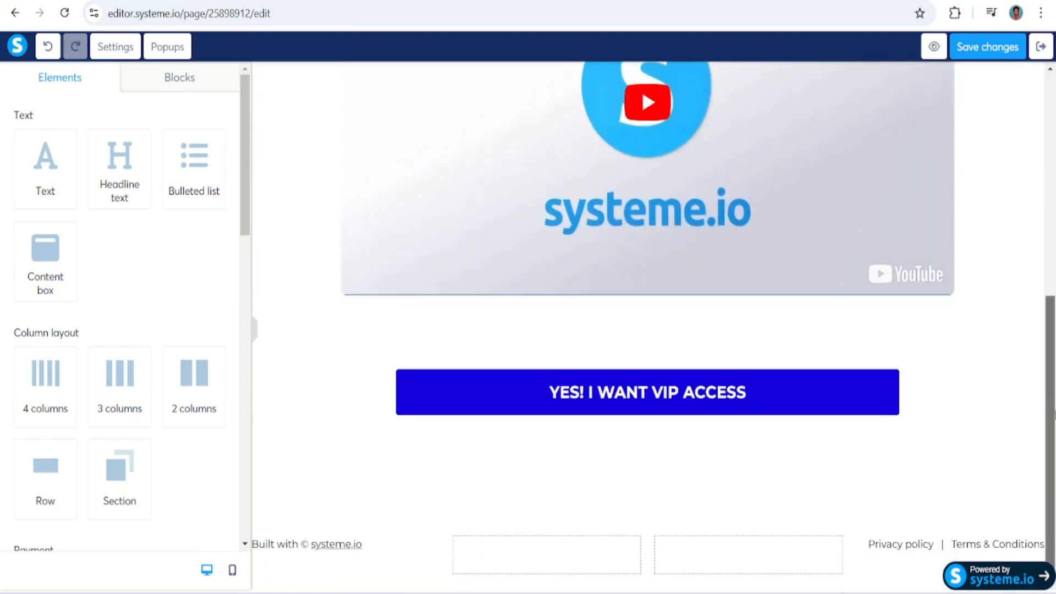
{"action": "left_click_drag", "start_coordinate": [1055, 415], "coordinate": [1055, 152]}
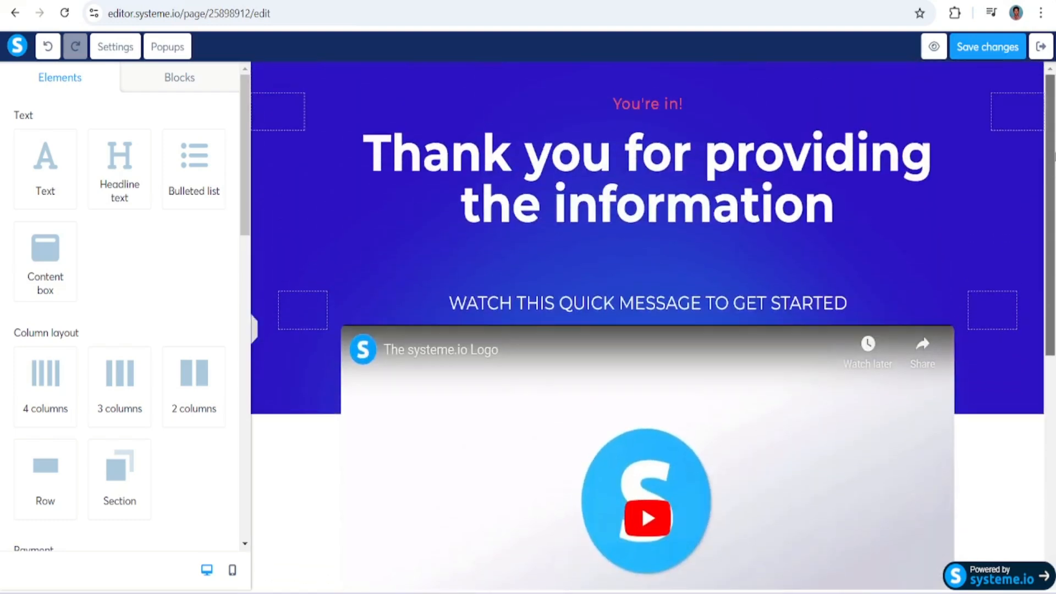
{"action": "left_click", "coordinate": [990, 52]}
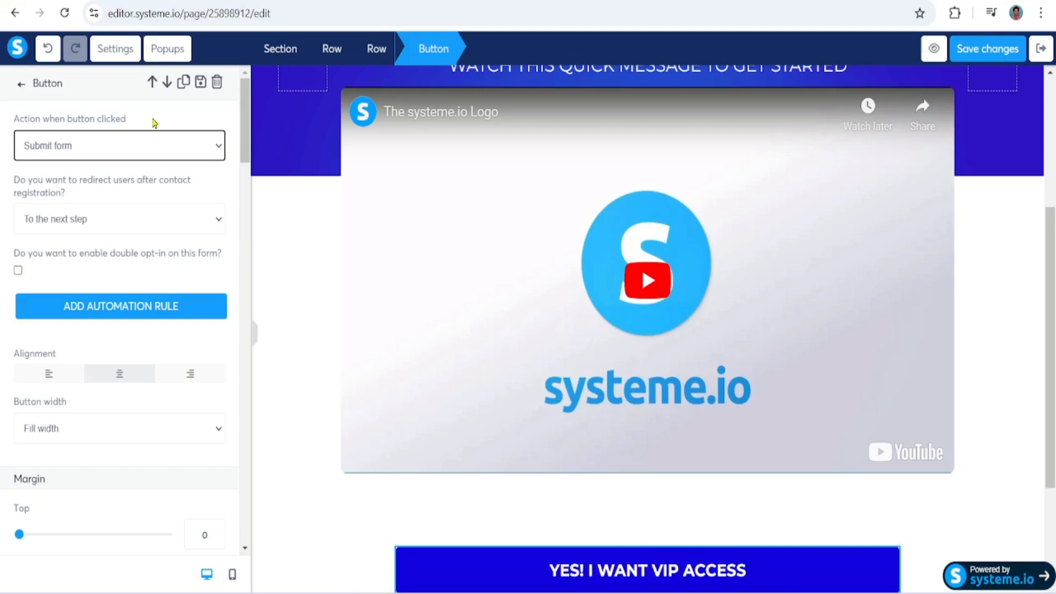
Try redirecting the VIP access button's Submit form action to a custom URL
{"action": "left_click", "coordinate": [217, 147]}
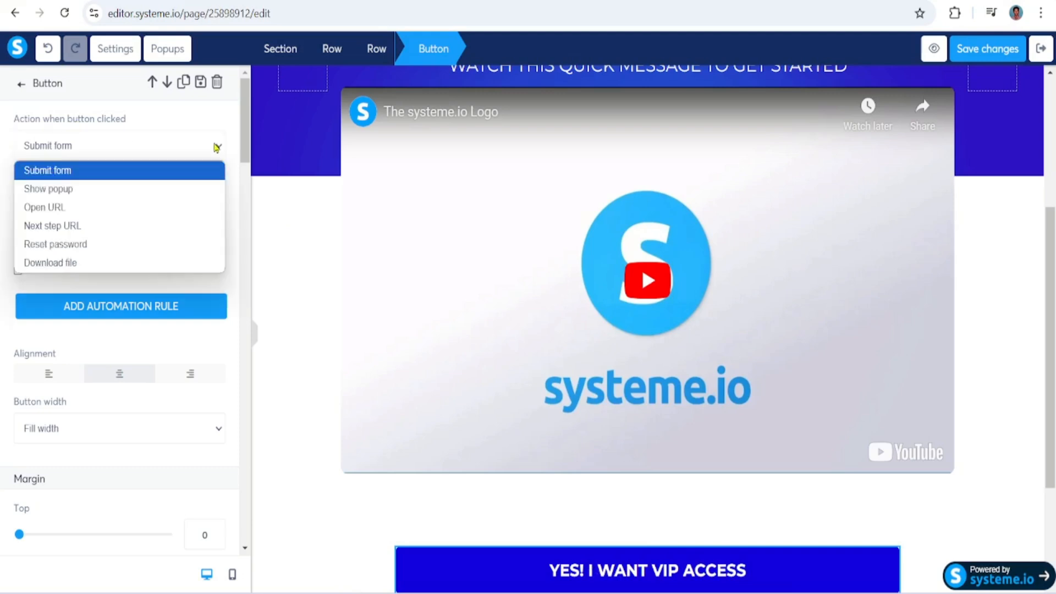
{"action": "left_click", "coordinate": [76, 213]}
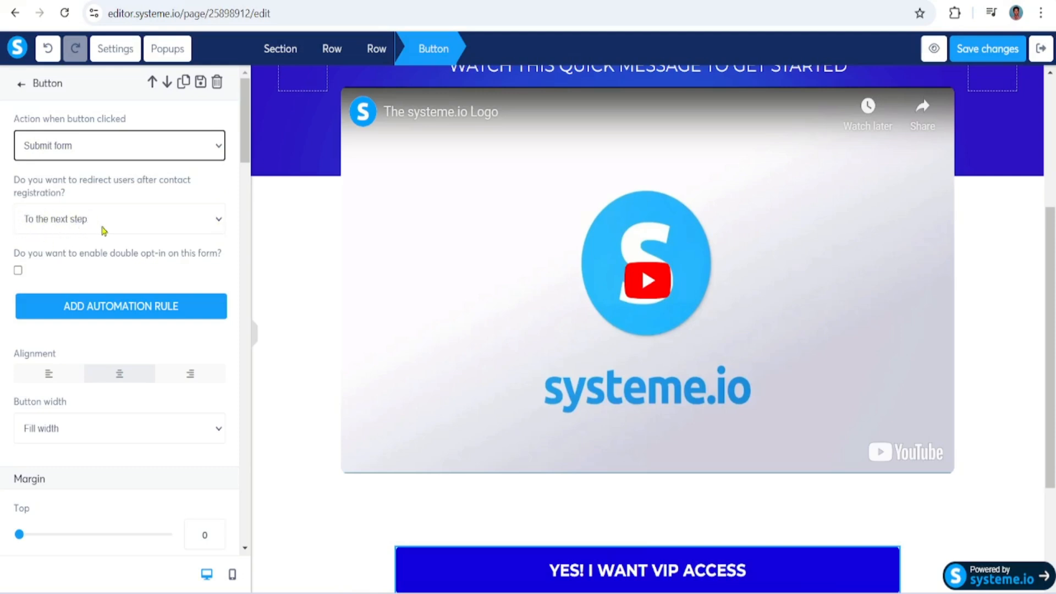
{"action": "left_click", "coordinate": [162, 221]}
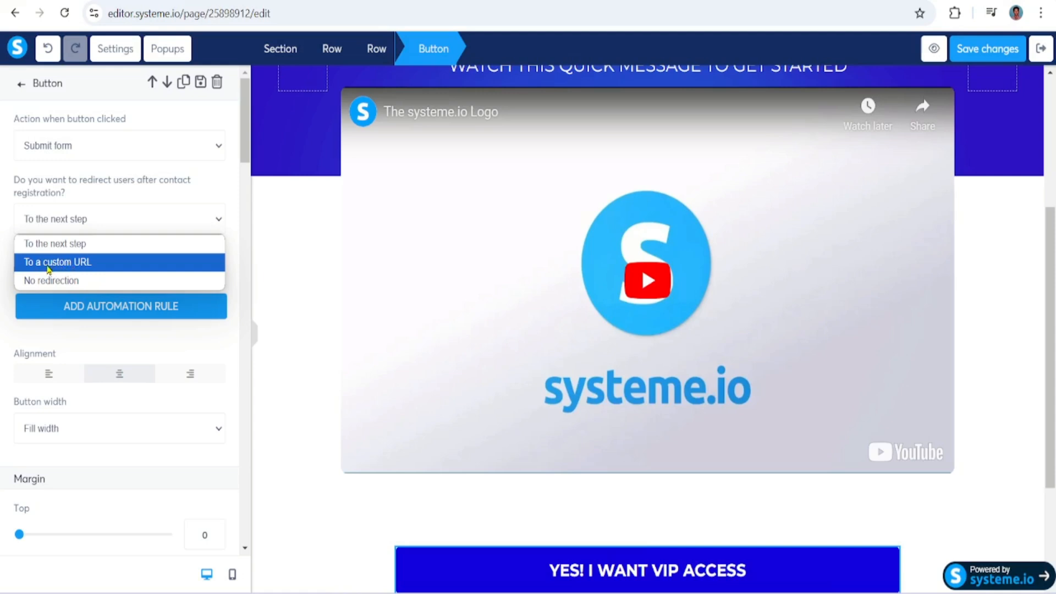
{"action": "left_click", "coordinate": [93, 264]}
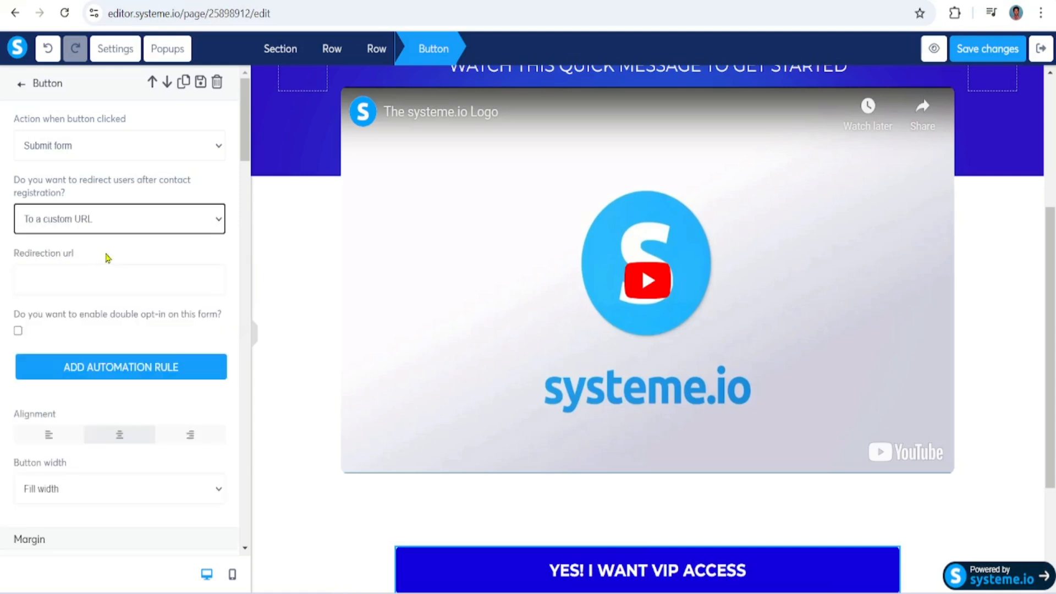
{"action": "left_click", "coordinate": [57, 278]}
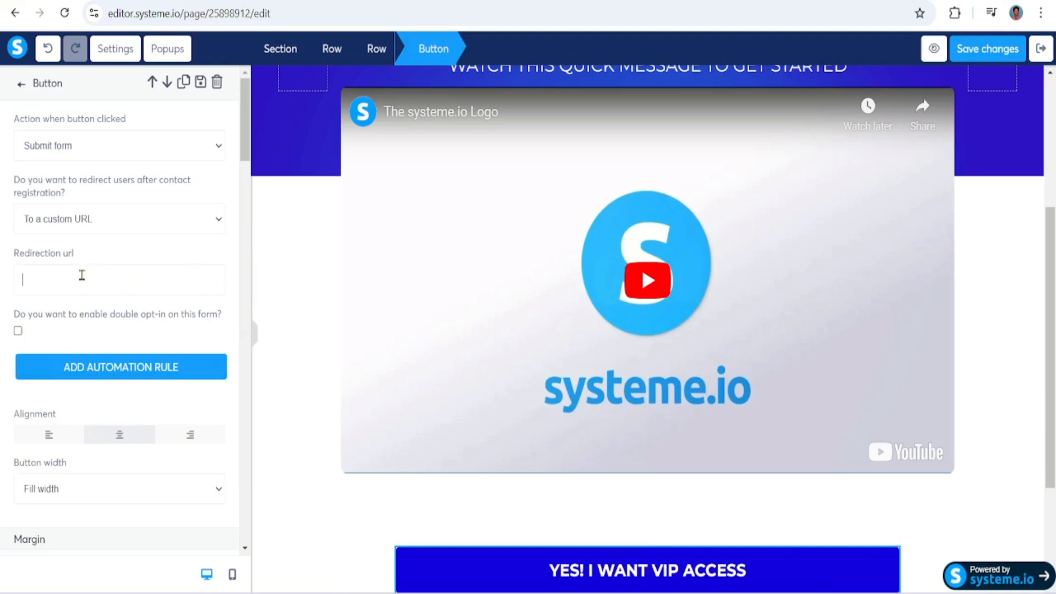
{"action": "left_click", "coordinate": [198, 225]}
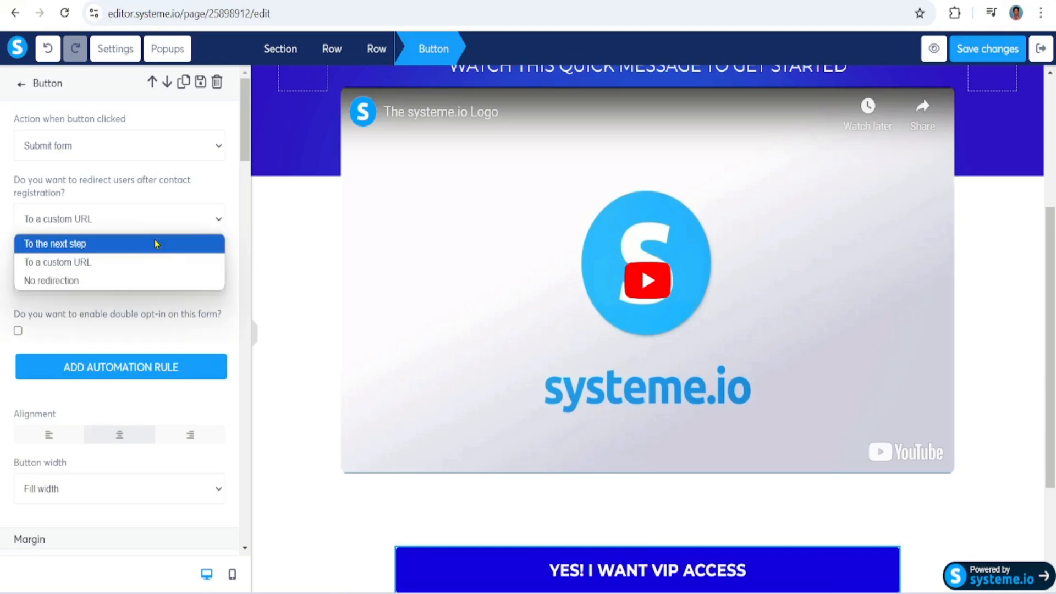
Set the VIP access button's click action to Open URL and save the page changes
{"action": "left_click", "coordinate": [205, 149]}
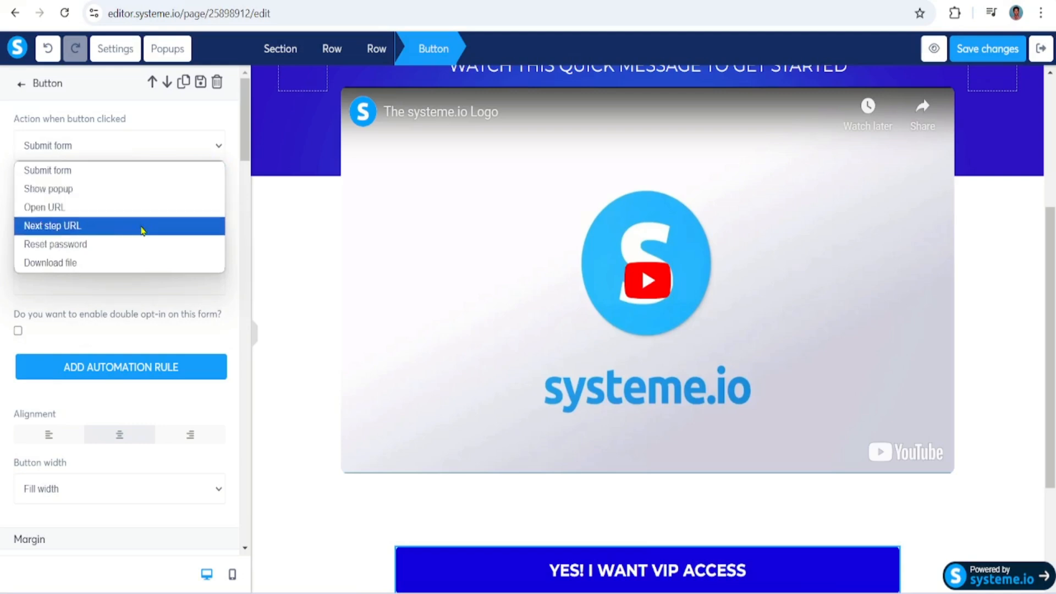
{"action": "left_click", "coordinate": [141, 208]}
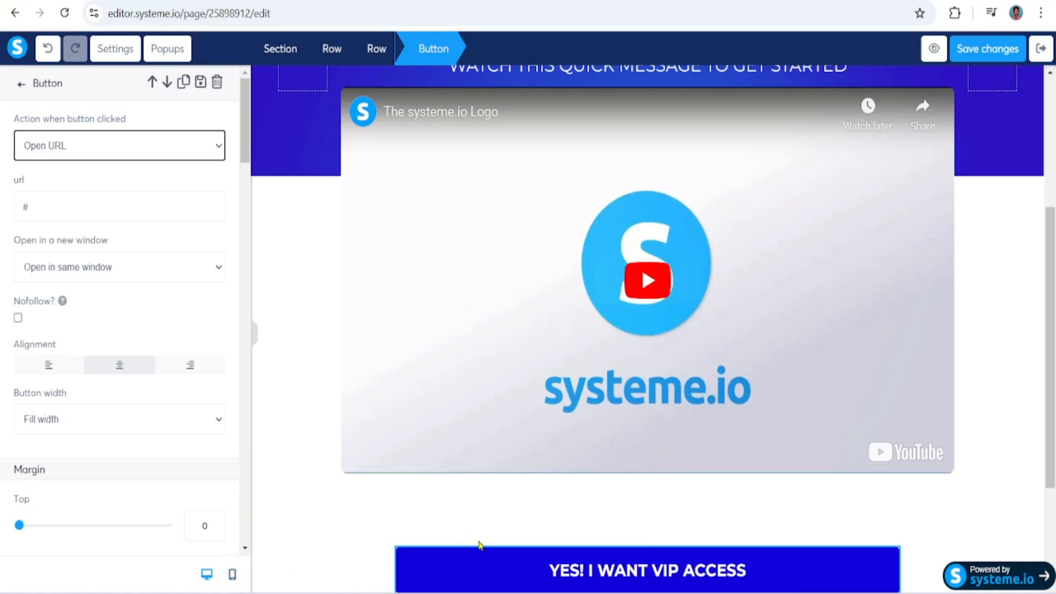
{"action": "left_click", "coordinate": [998, 53]}
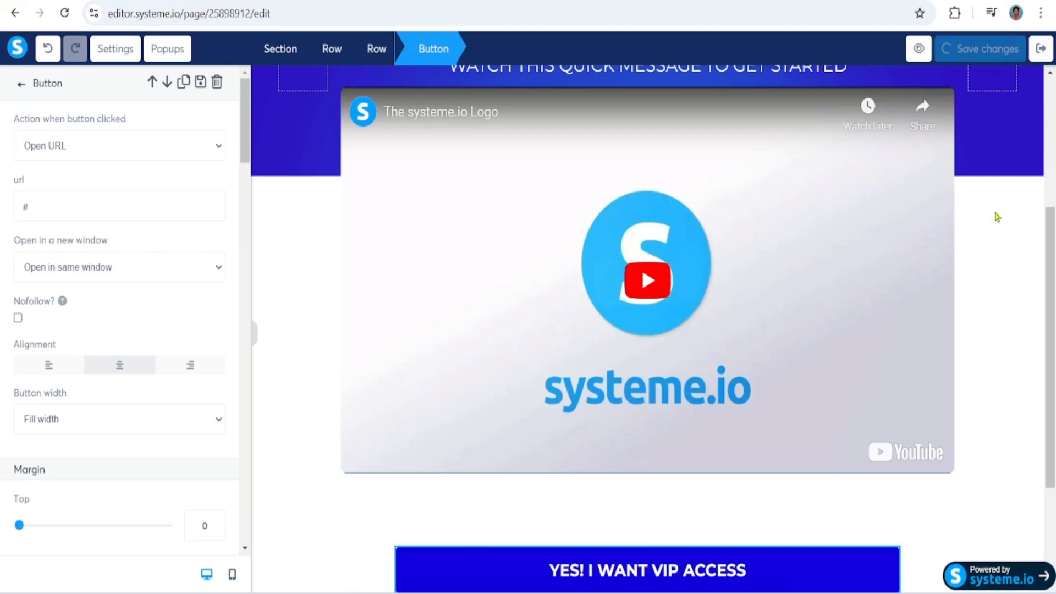
Switch to the mobile view and check the headline, video and button layout of the bridge page
{"action": "left_click", "coordinate": [232, 576]}
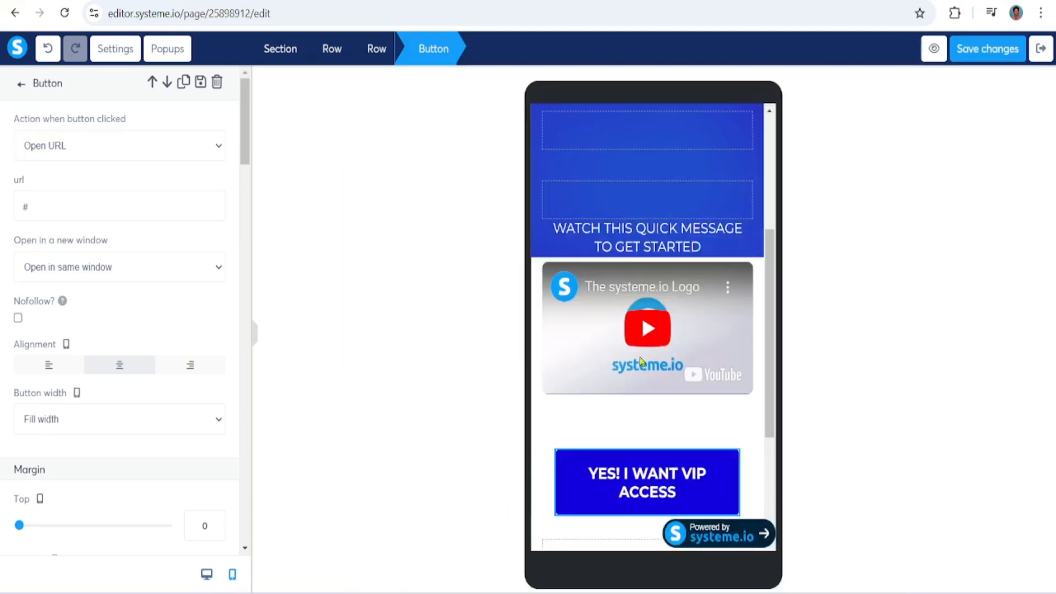
{"action": "left_click_drag", "start_coordinate": [775, 257], "coordinate": [772, 148]}
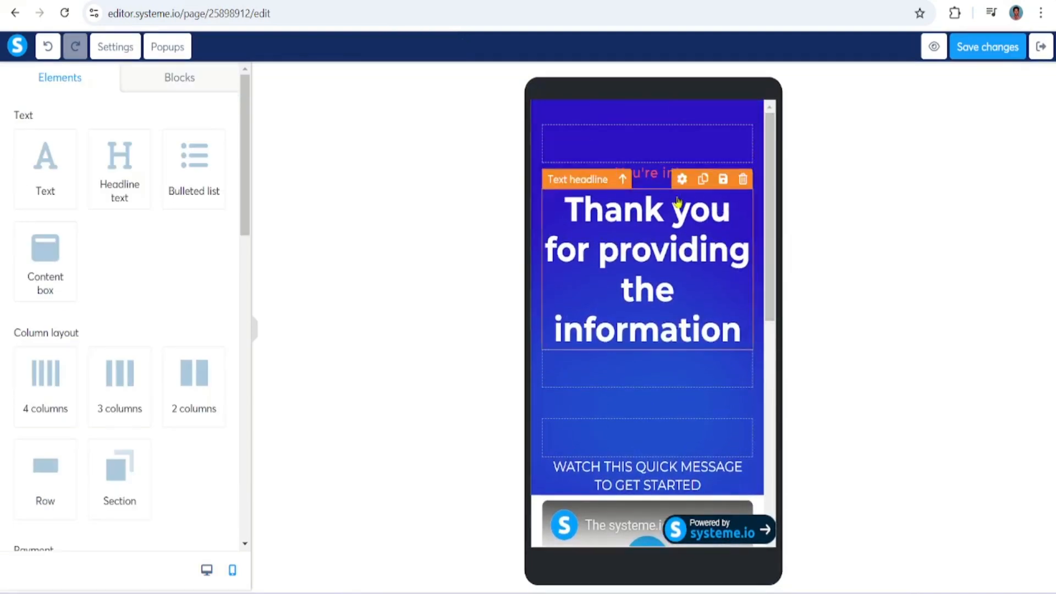
{"action": "left_click_drag", "start_coordinate": [768, 301], "coordinate": [763, 431]}
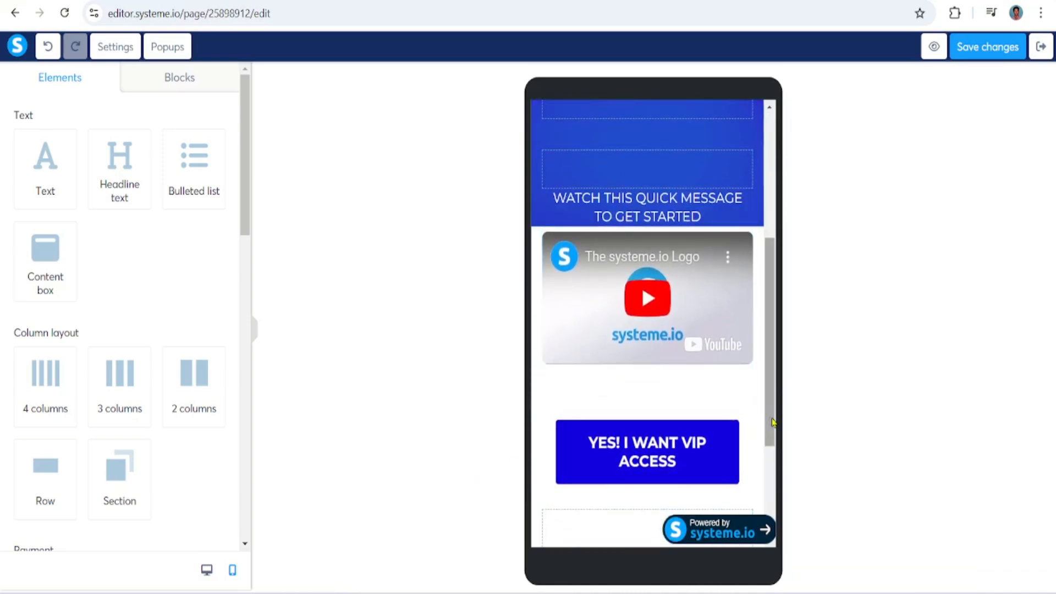
{"action": "left_click_drag", "start_coordinate": [770, 422], "coordinate": [768, 278]}
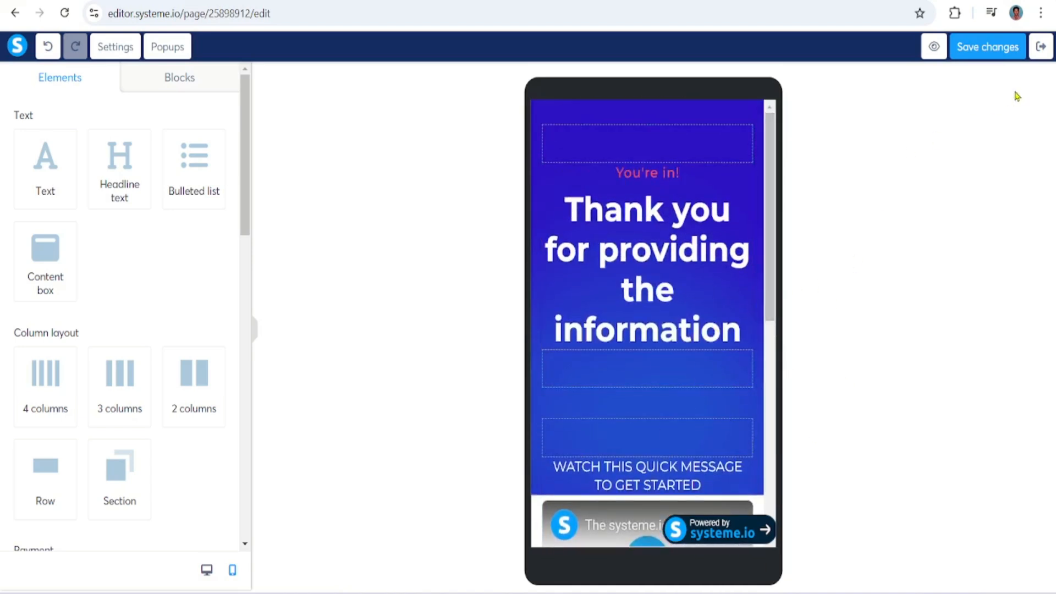
Exit the page editor and view the live bridge page, checking it from the headline down to the VIP access button
{"action": "left_click", "coordinate": [1040, 48]}
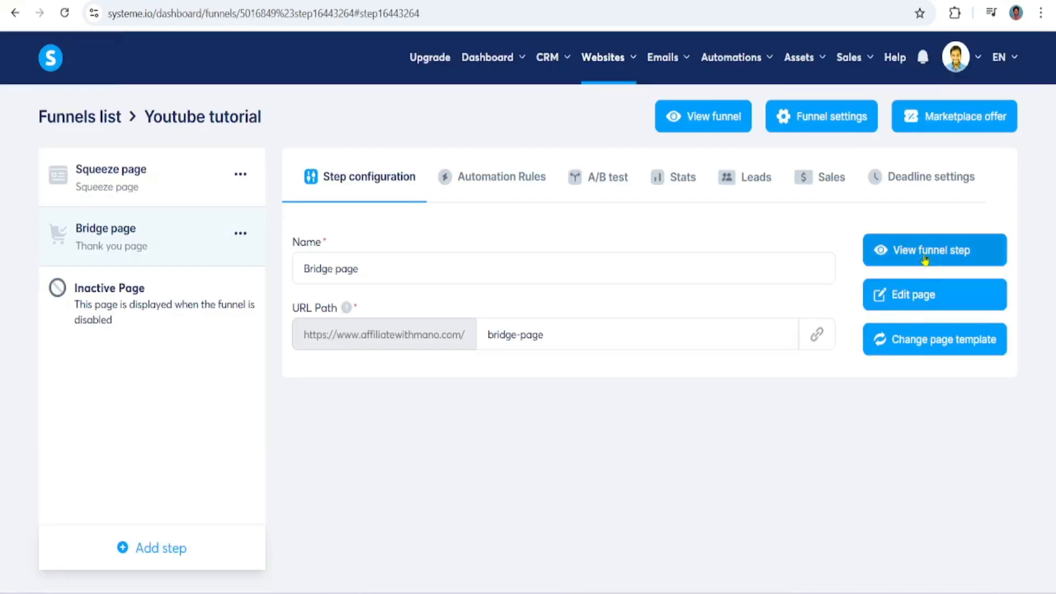
{"action": "left_click", "coordinate": [936, 249]}
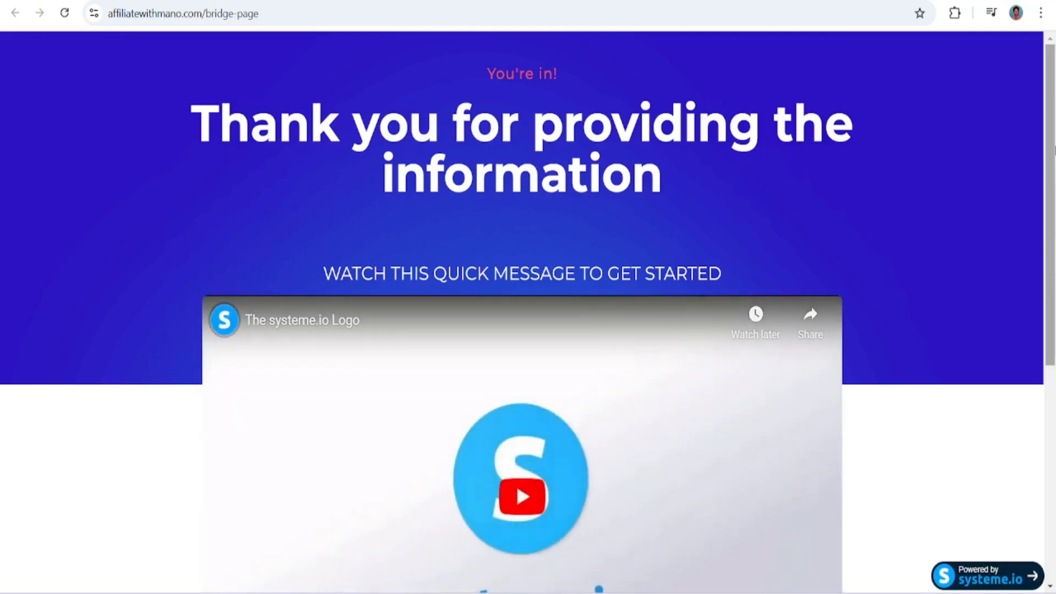
{"action": "left_click_drag", "start_coordinate": [1054, 149], "coordinate": [1053, 292]}
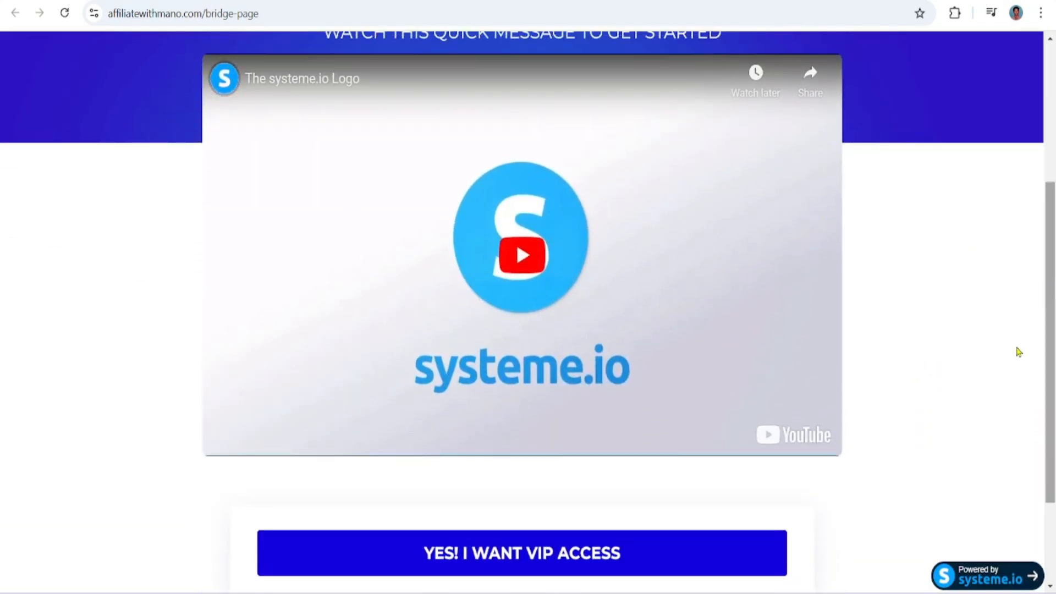
{"action": "scroll", "coordinate": [683, 454], "scroll_direction": "down", "scroll_amount": 2}
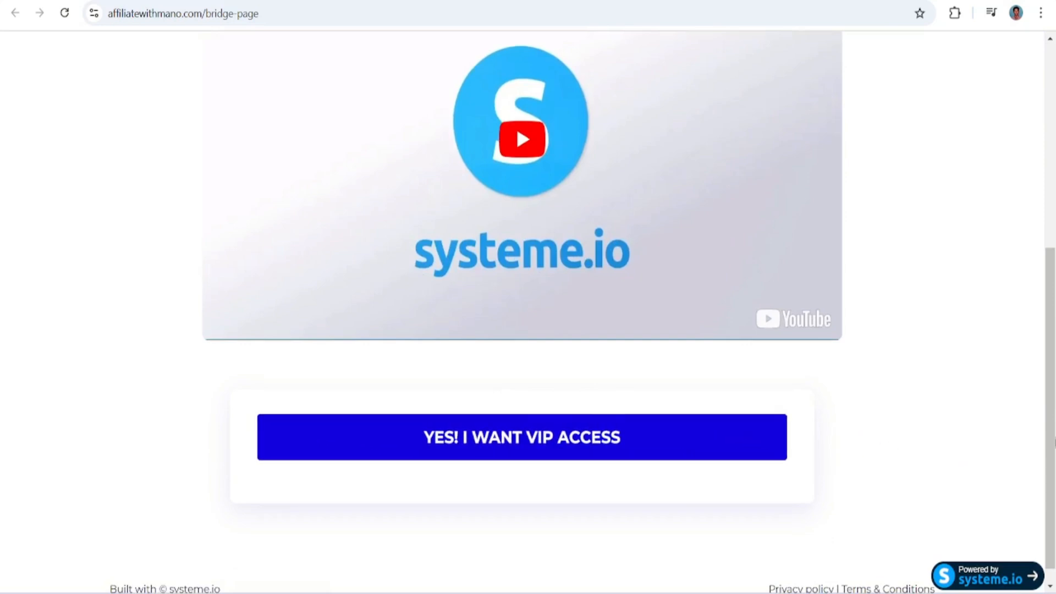
{"action": "scroll", "coordinate": [859, 438], "scroll_direction": "up", "scroll_amount": 6}
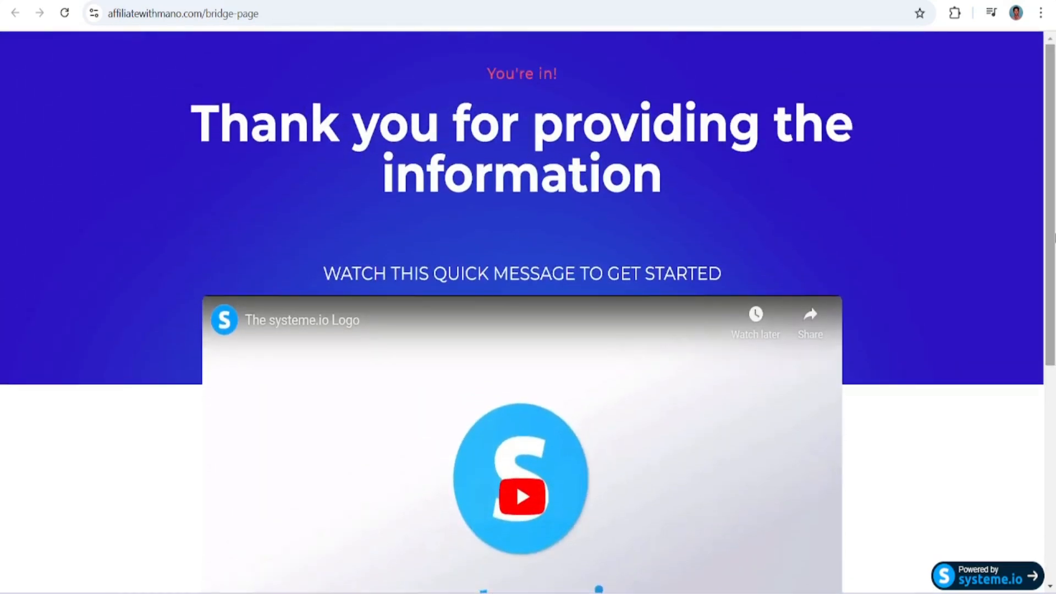